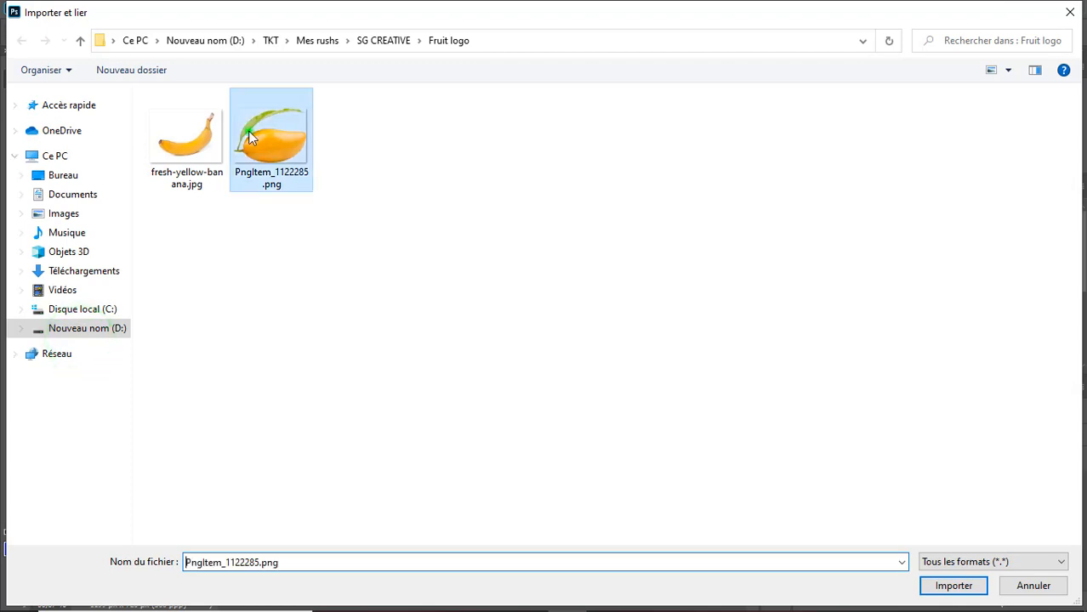
Place PngItem_1122285.png as a linked image, scaled to about 10.9% and centred in the canvas's upper part.
left_click(949, 585)
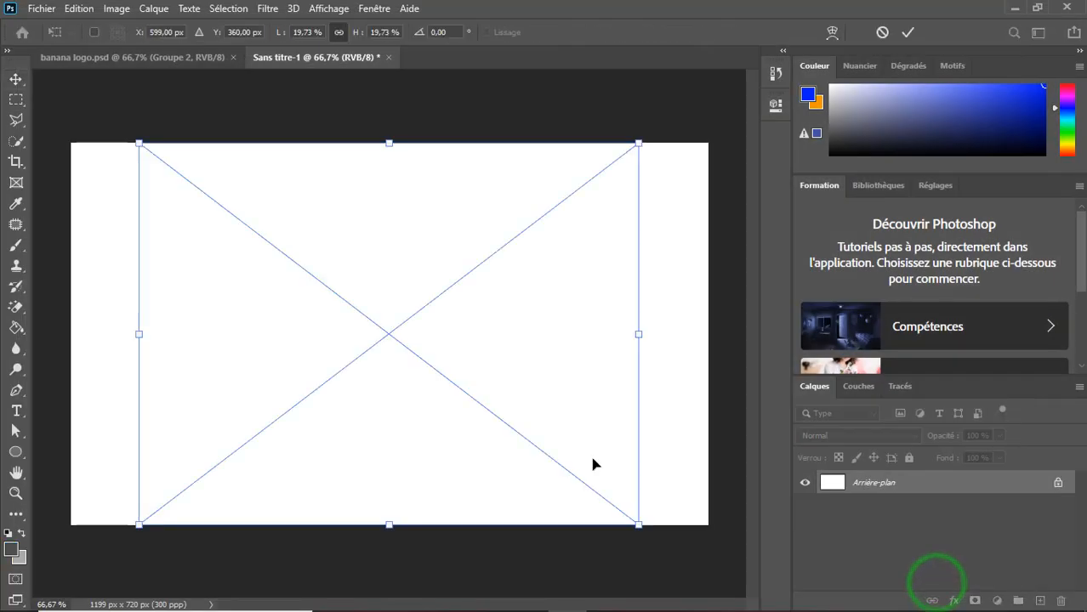
left_click_drag(391, 527, 404, 344)
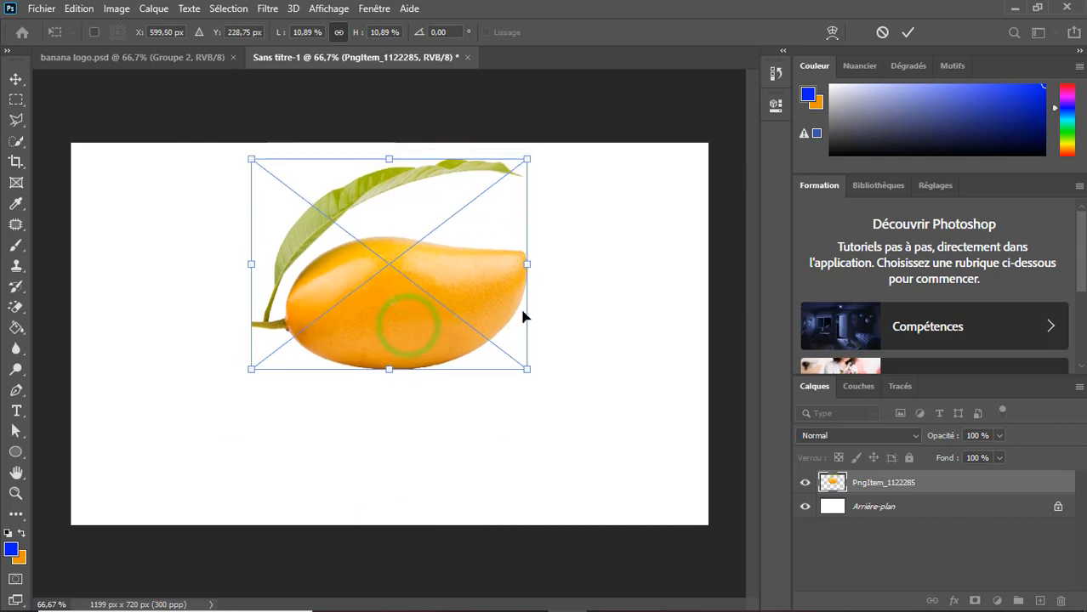
key("Return")
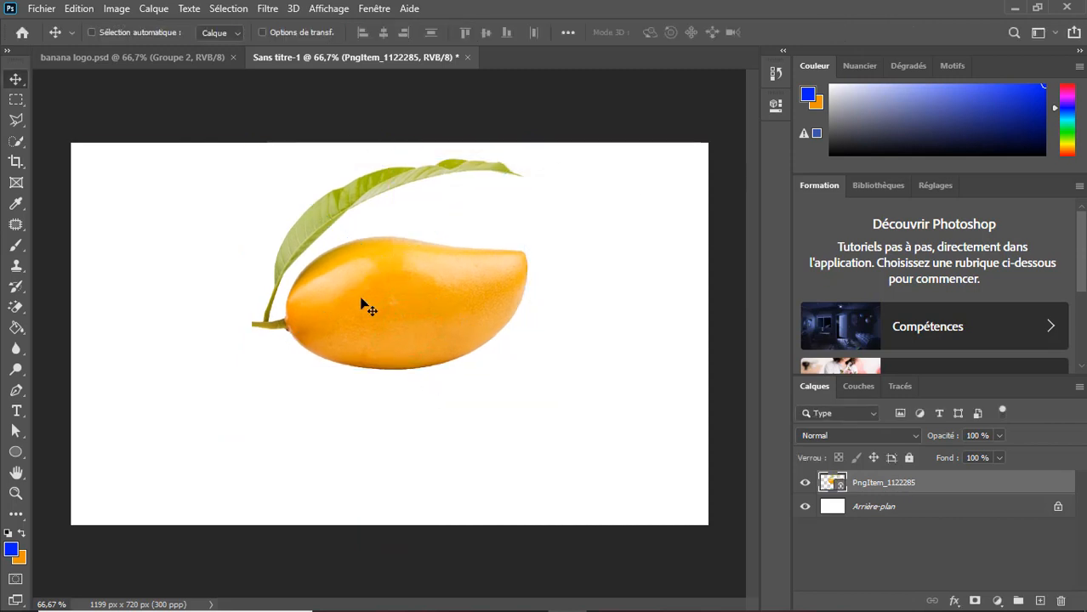
Add the text "SG" over the mango in blue Plumpfull Black at 36 pt.
left_click(18, 412)
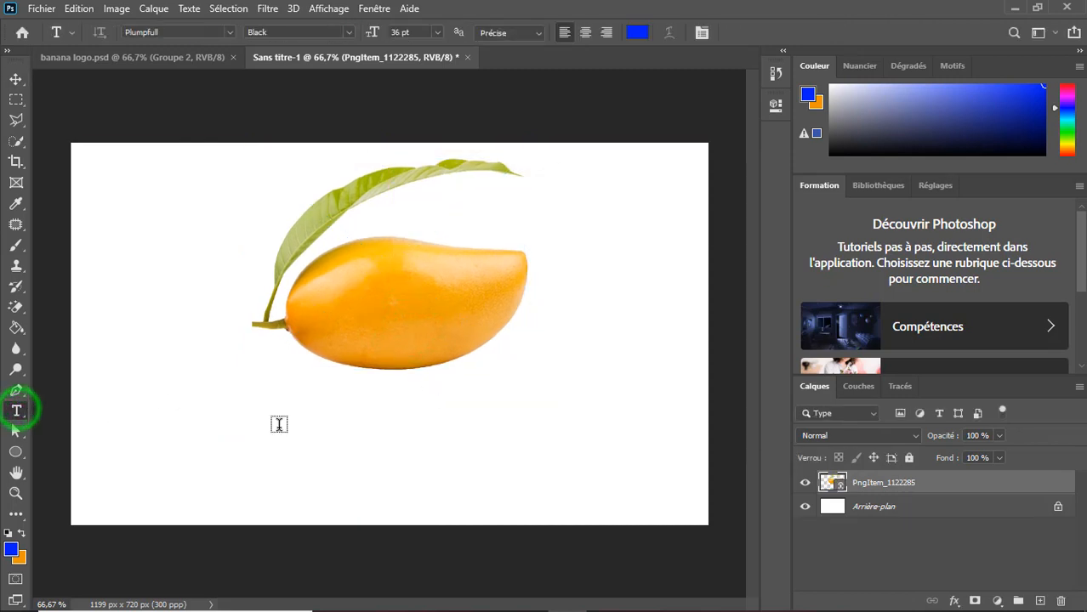
left_click(328, 300)
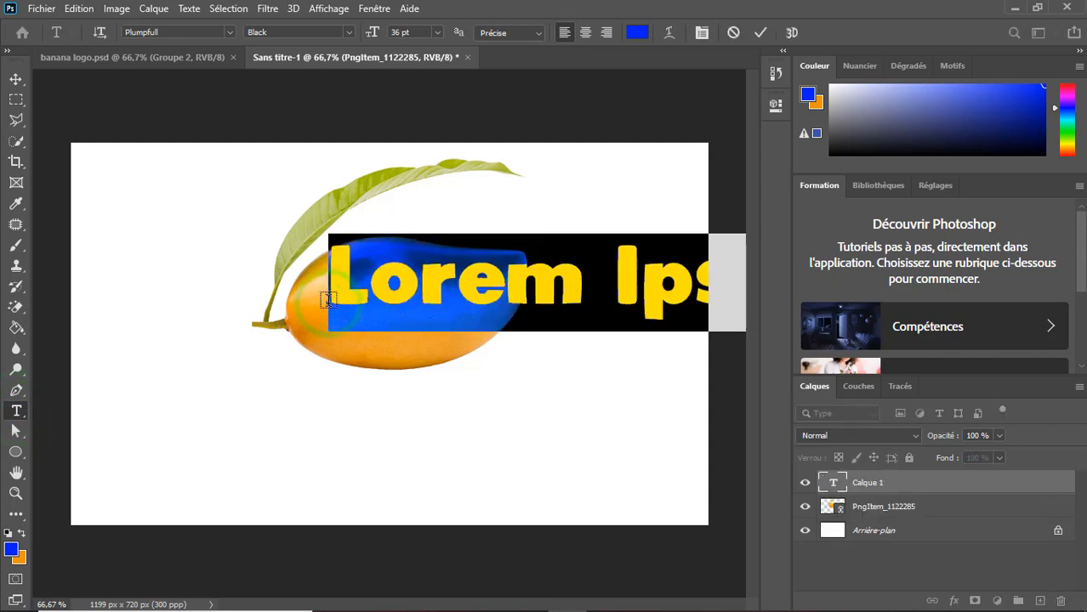
key("BackSpace")
type("SG")
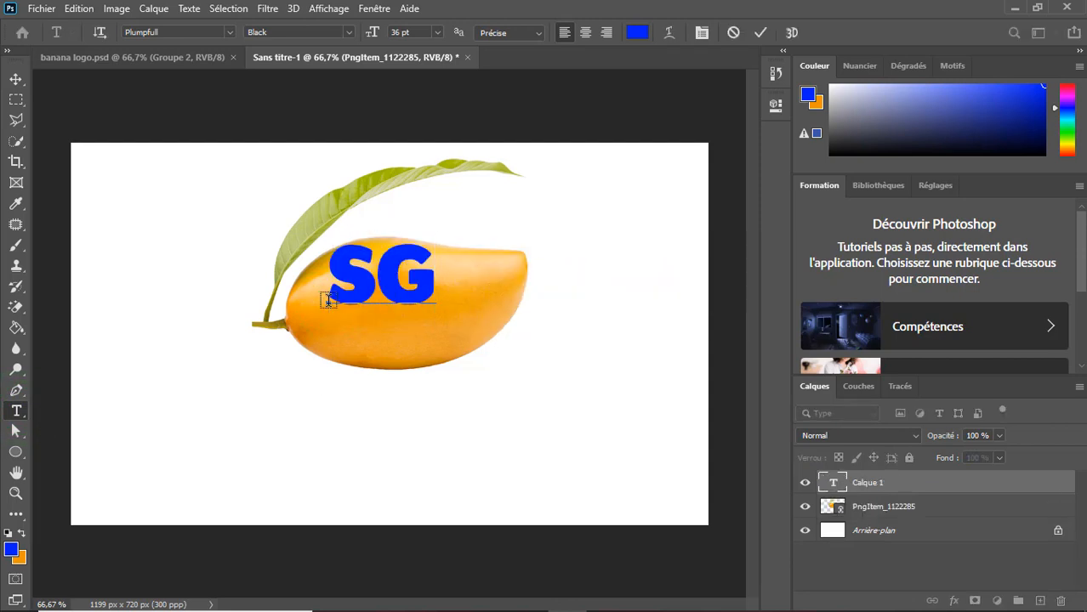
left_click(761, 32)
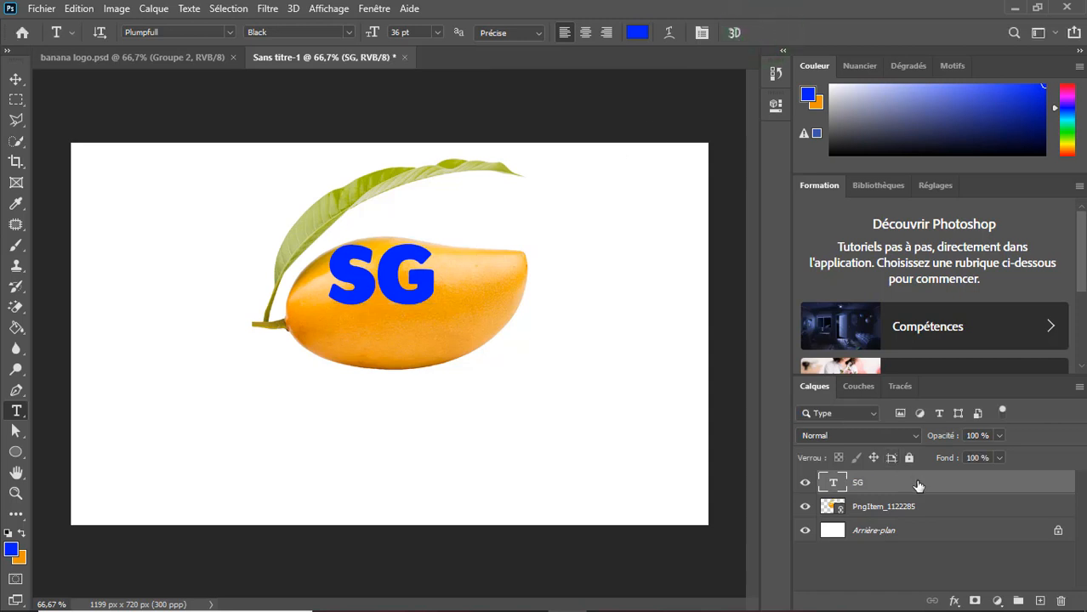
Convert the SG text layer to a smart object and enlarge it to about 168% over the mango's body.
right_click(919, 486)
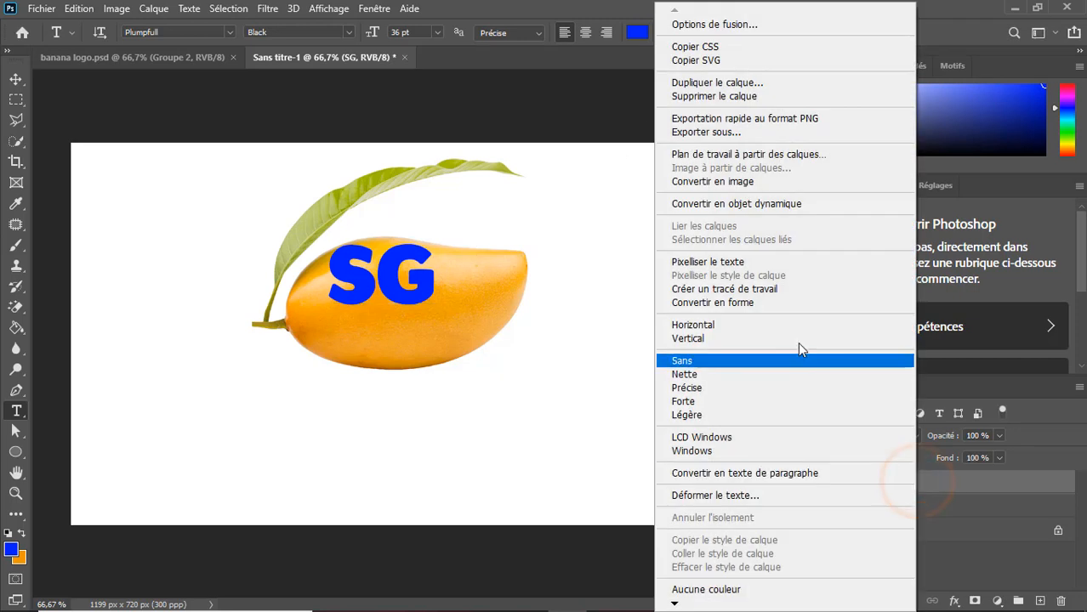
left_click(757, 210)
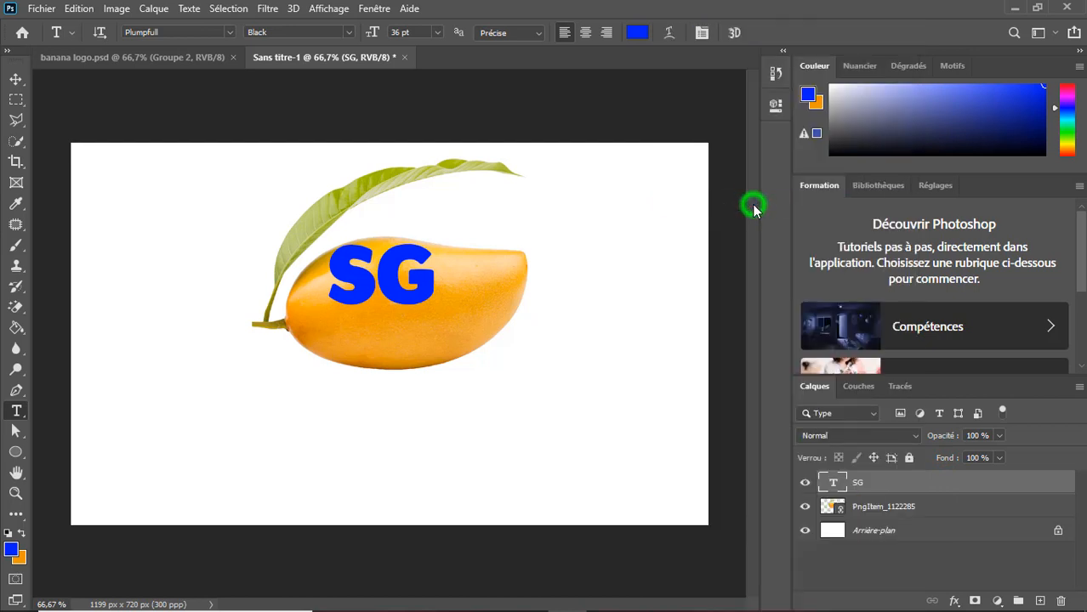
key("ctrl+t")
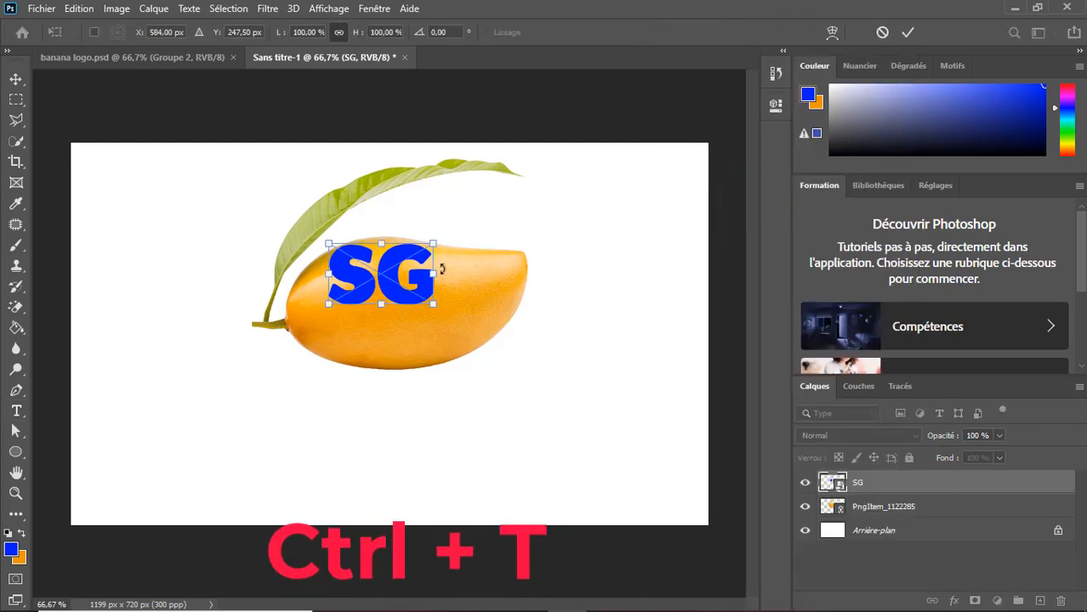
mouse_move(432, 303)
left_mouse_down()
mouse_move(502, 347)
mouse_move(425, 320)
left_mouse_up()
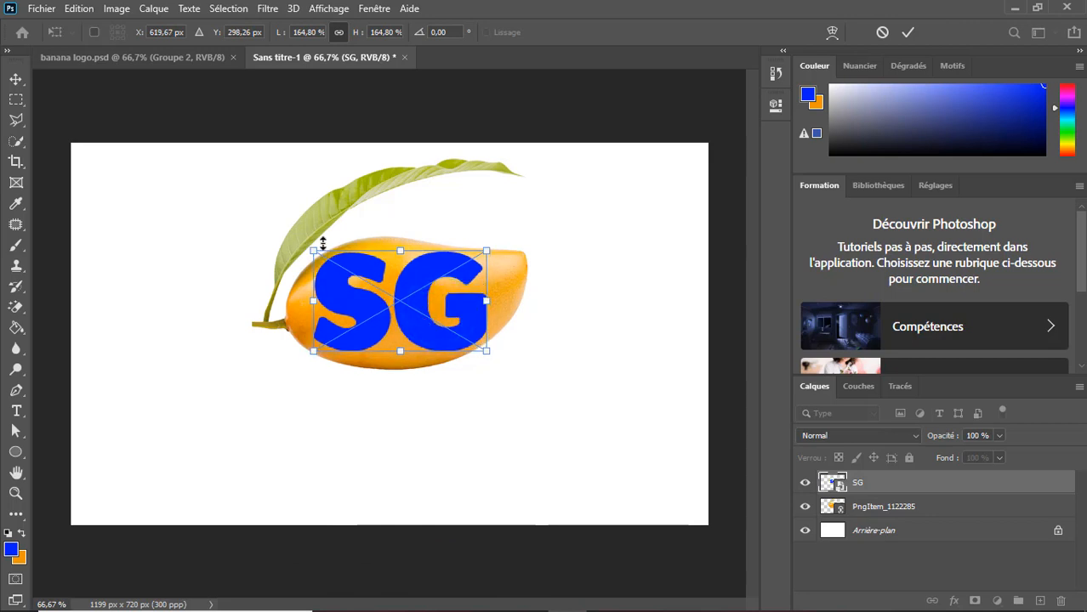
left_click_drag(313, 250, 310, 248)
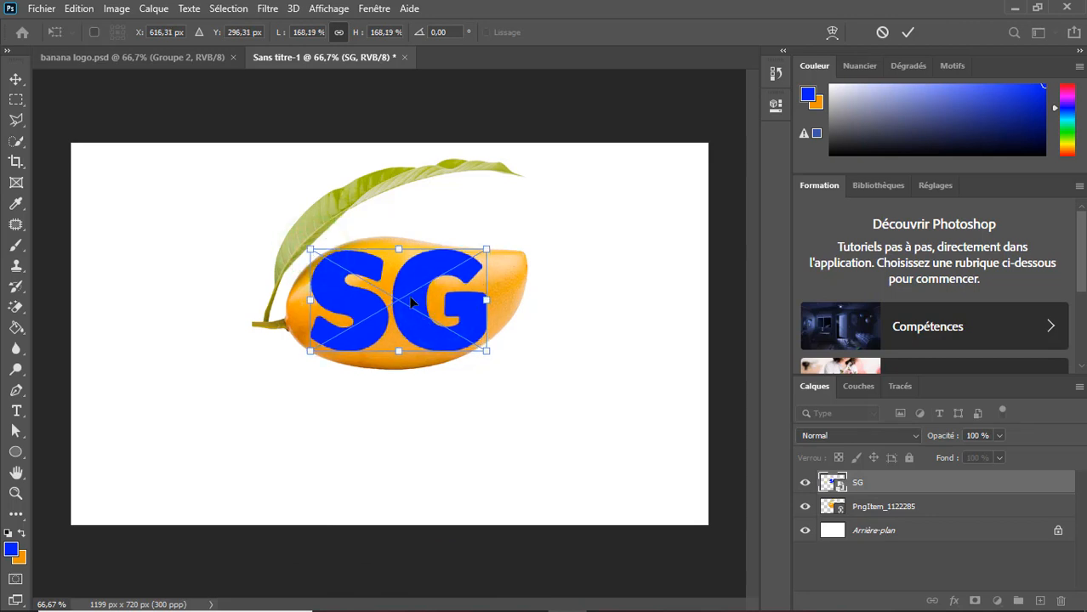
Warp the lower and left edges of the SG lettering to follow the mango's outline.
right_click(409, 295)
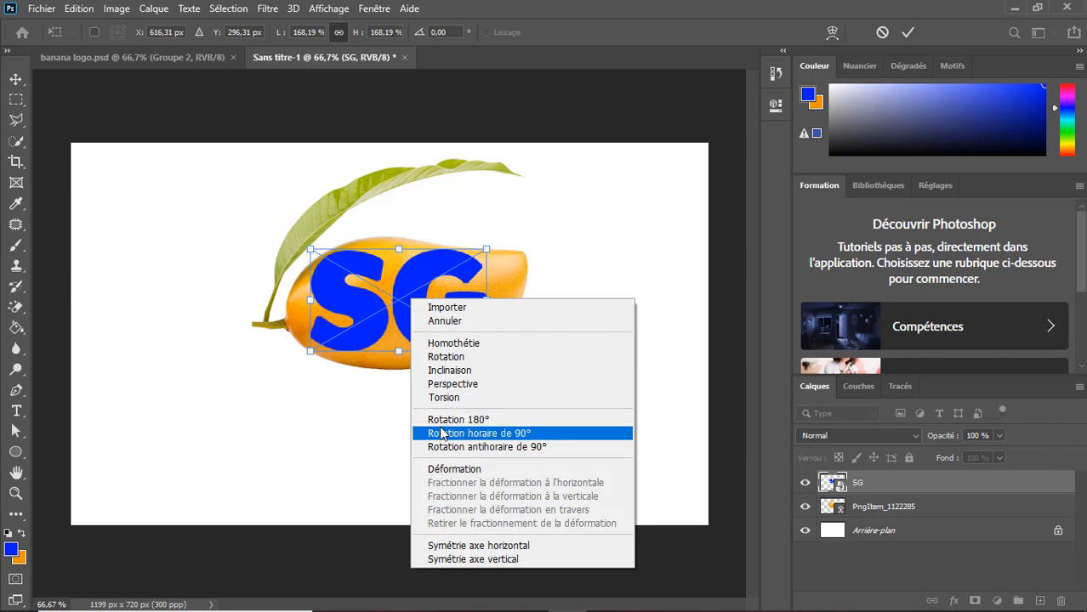
left_click(455, 470)
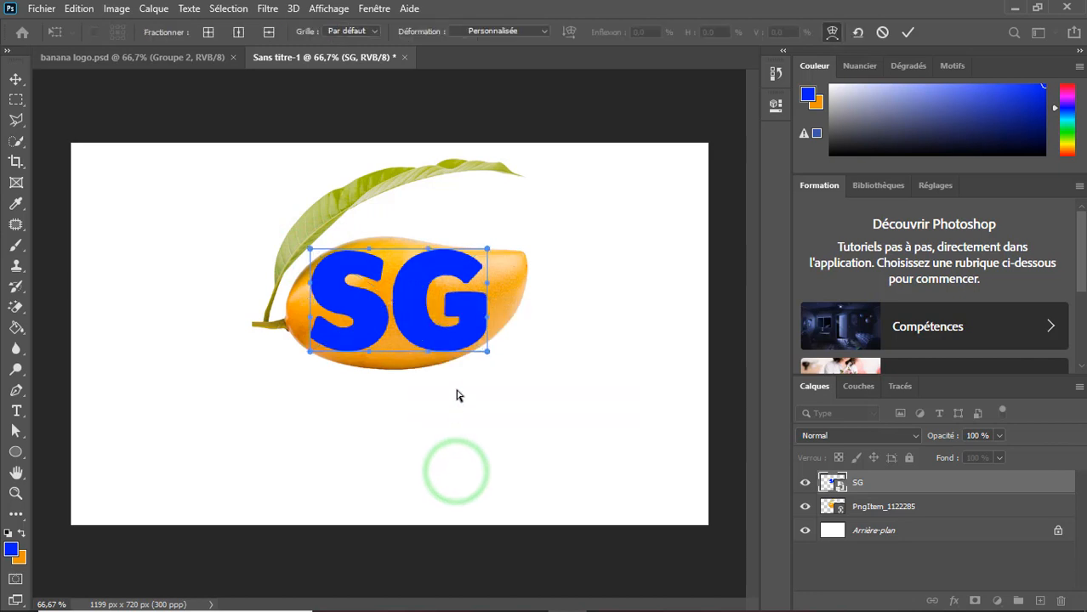
left_click_drag(429, 355, 430, 373)
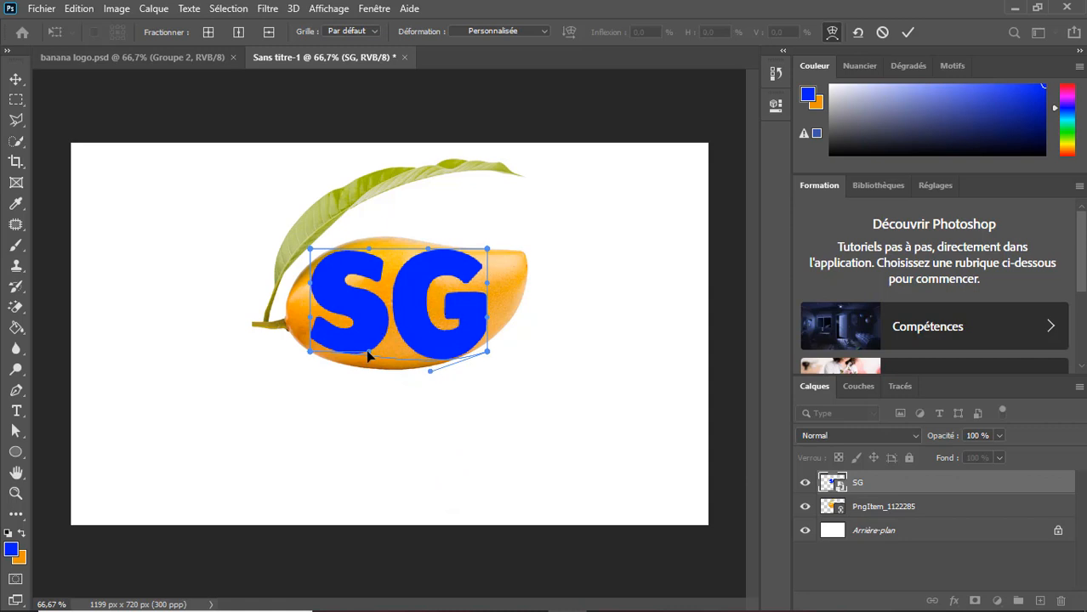
left_click_drag(368, 352, 368, 364)
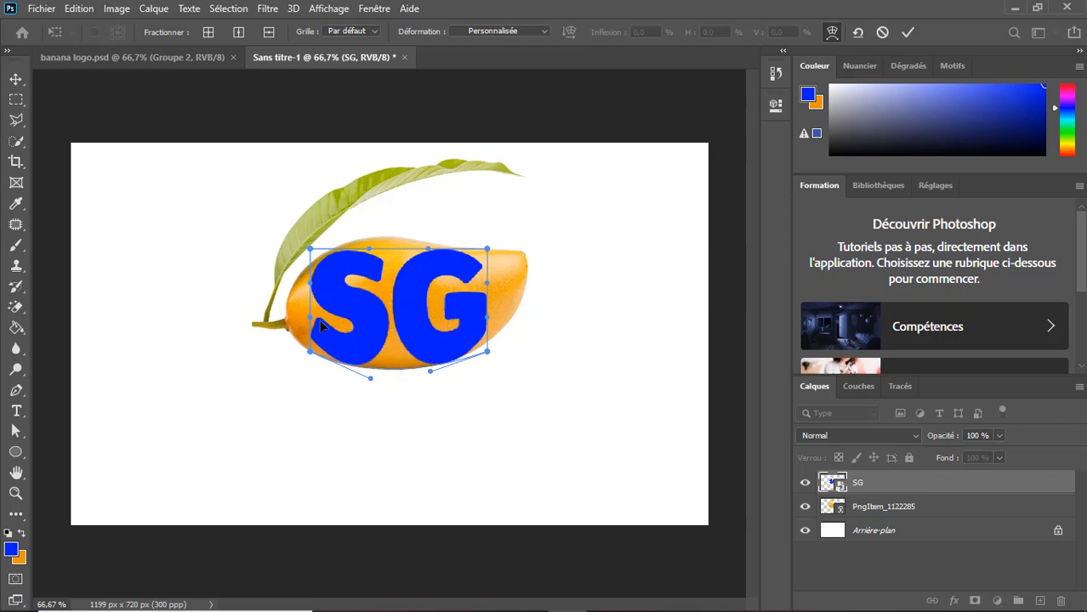
left_click_drag(312, 322, 291, 322)
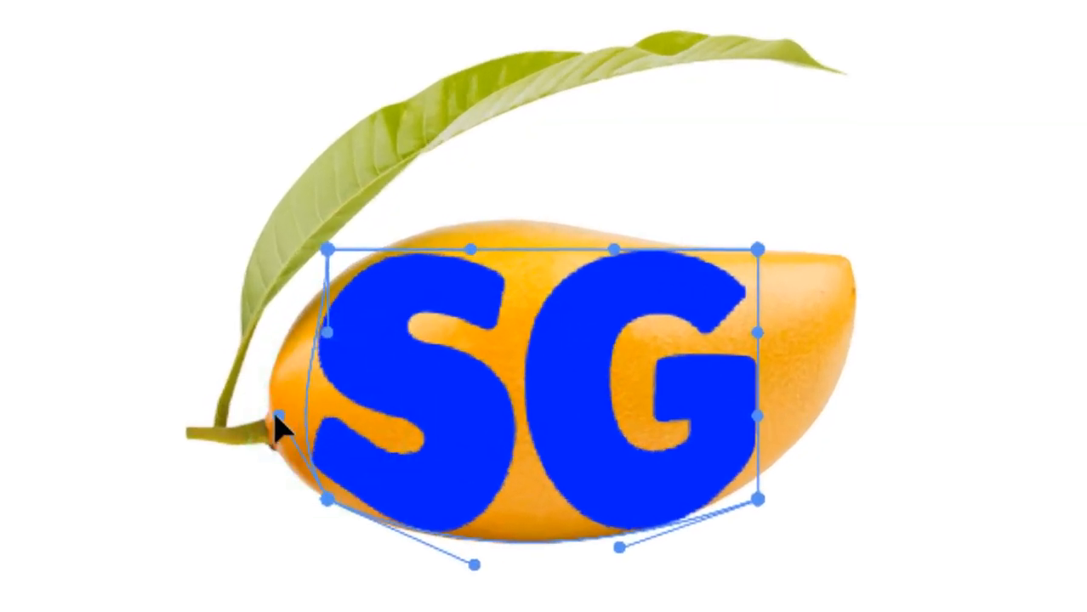
left_click_drag(276, 420, 198, 400)
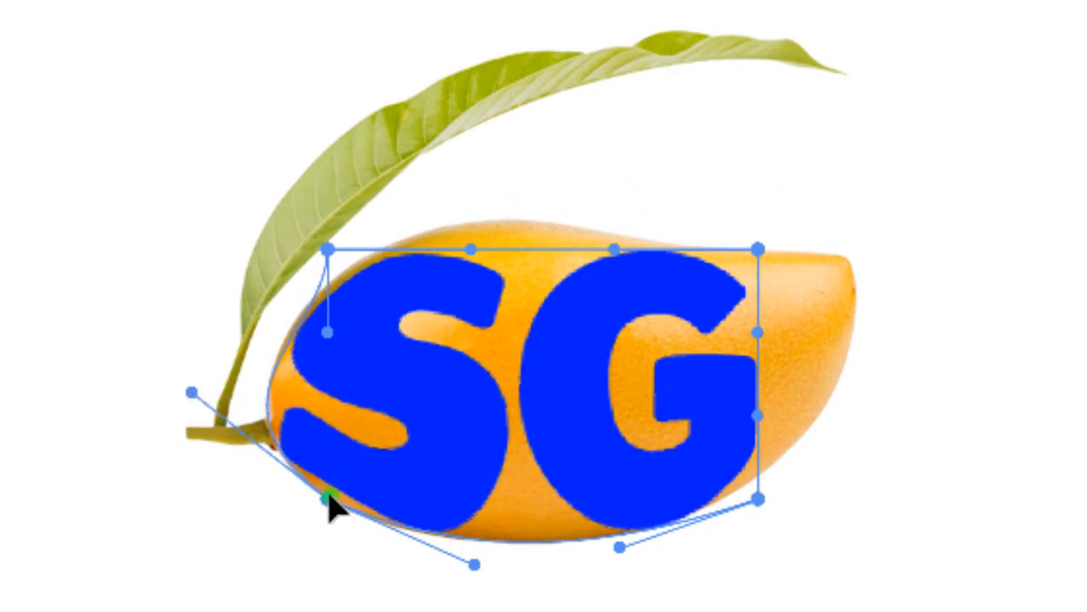
mouse_move(330, 502)
left_mouse_down()
mouse_move(345, 508)
mouse_move(333, 505)
left_mouse_up()
Warp the upper and right edges of the SG lettering to the mango's contour and apply the warp.
left_click_drag(470, 250, 508, 200)
left_click_drag(613, 250, 586, 252)
left_click_drag(756, 338, 829, 332)
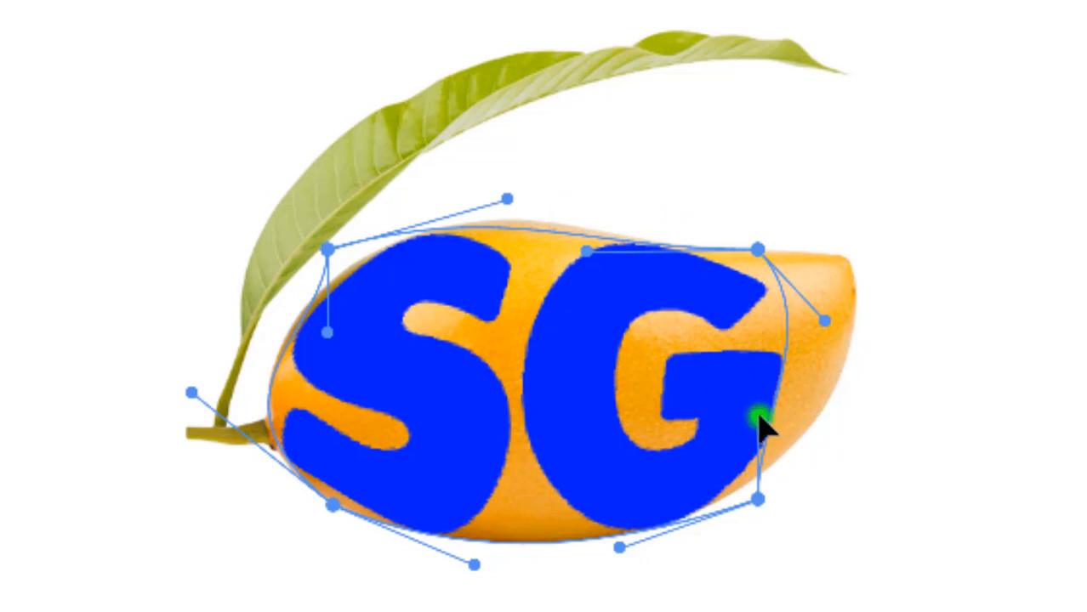
left_click_drag(758, 416, 826, 412)
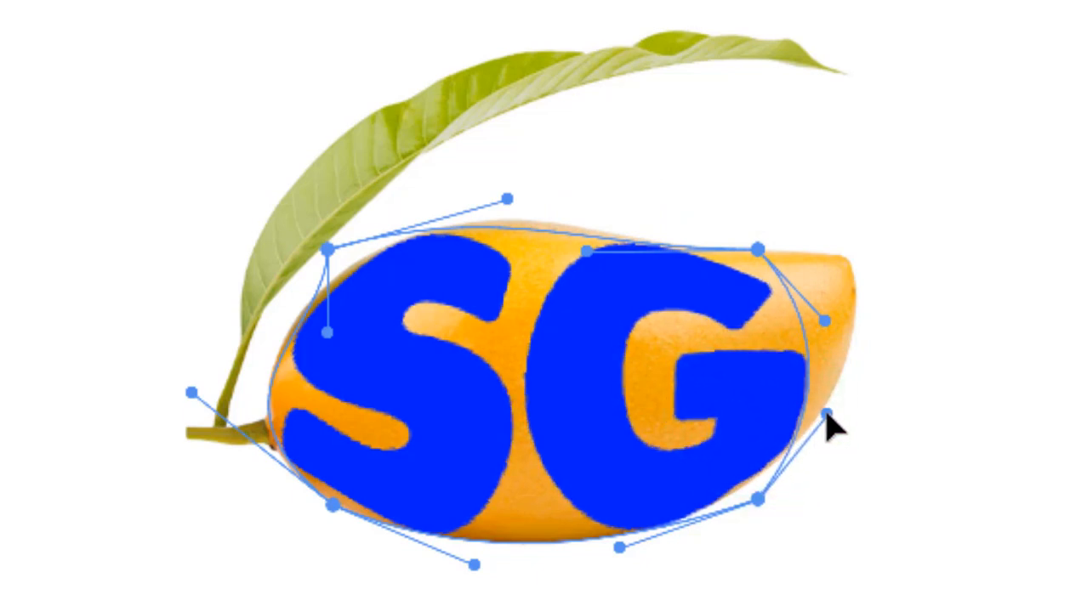
left_click_drag(825, 320, 836, 311)
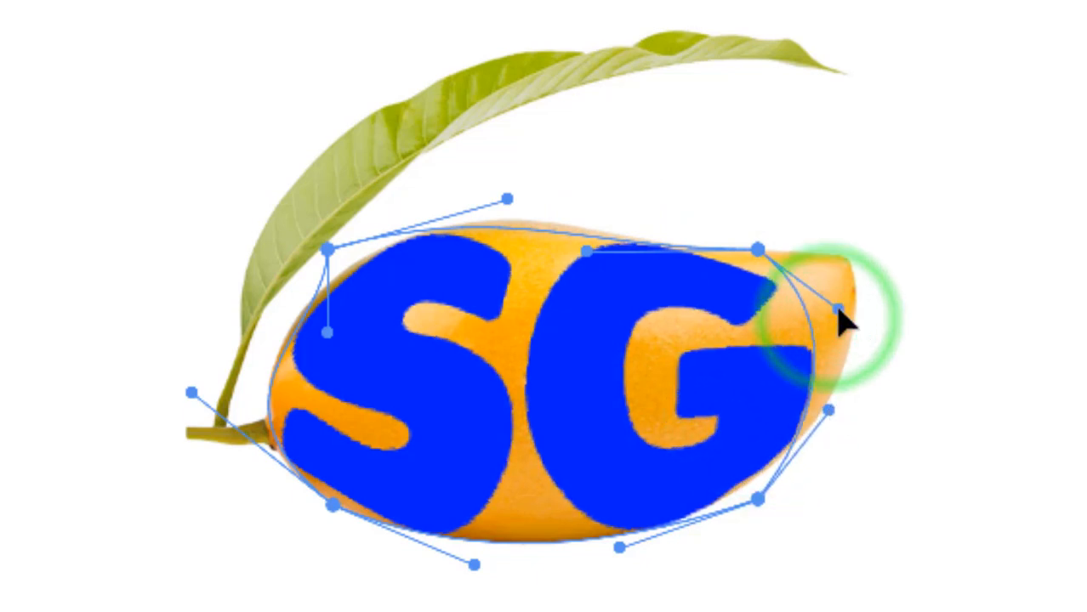
left_click(759, 250)
left_click_drag(759, 249, 791, 252)
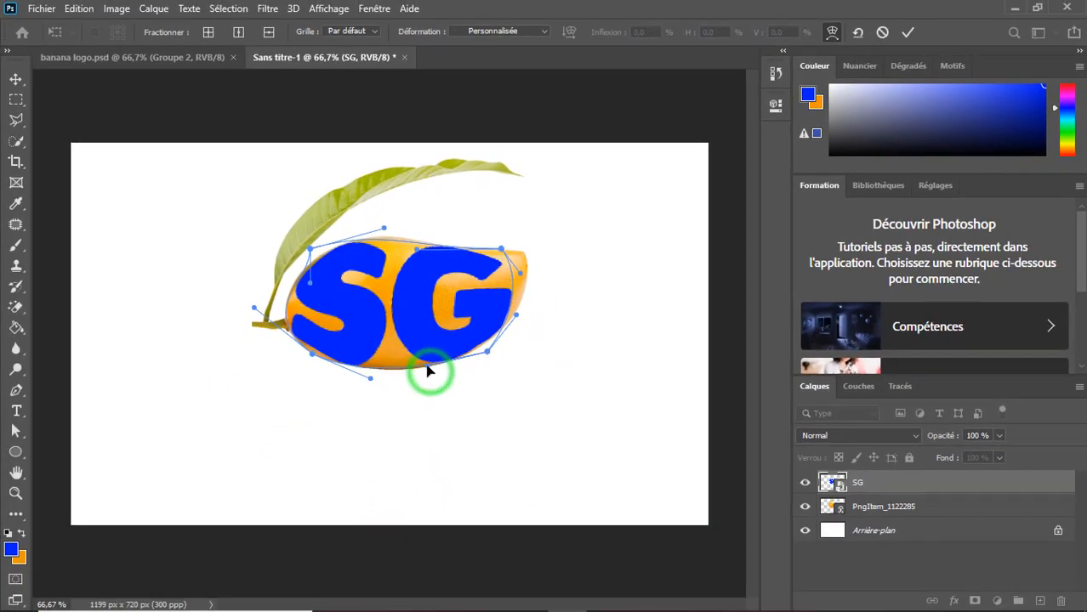
key("Return")
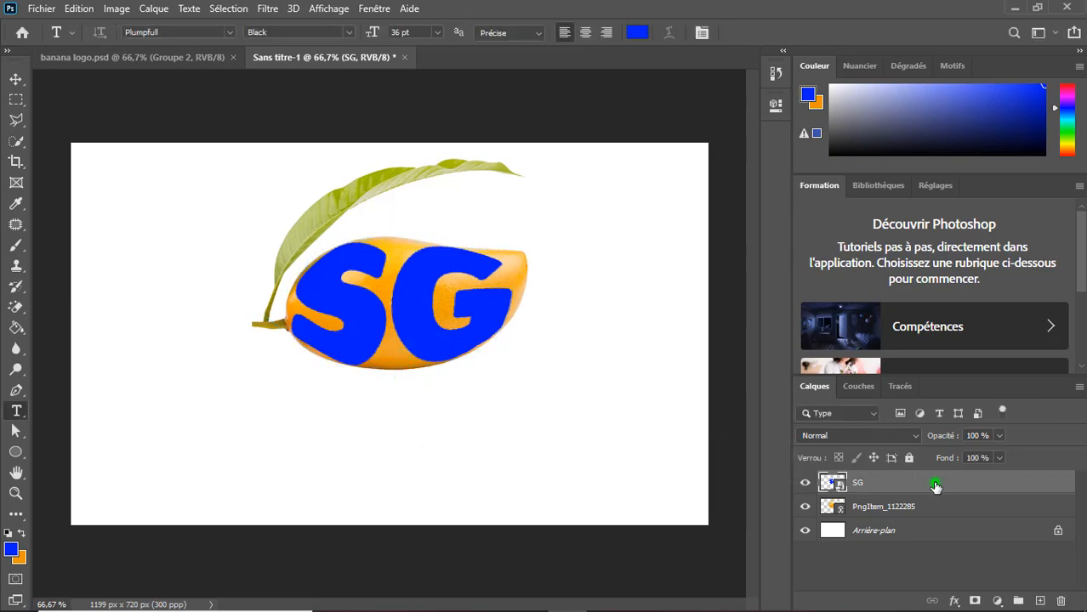
Place the PngItem_1122285 layer above SG and clip it to the lettering with a clipping mask.
left_click_drag(945, 506, 945, 485)
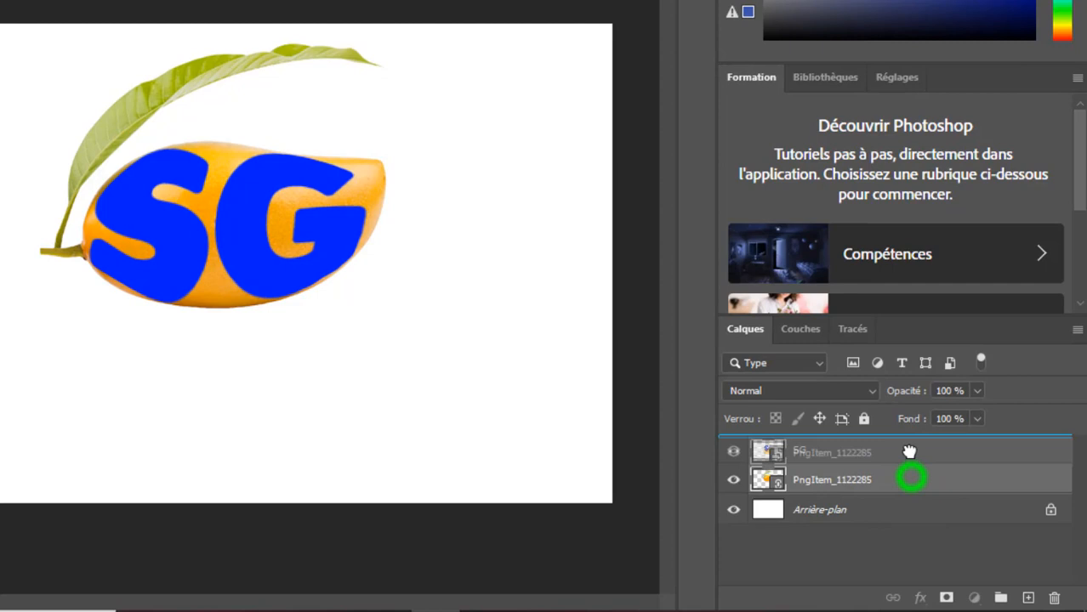
left_click_drag(909, 451, 909, 452)
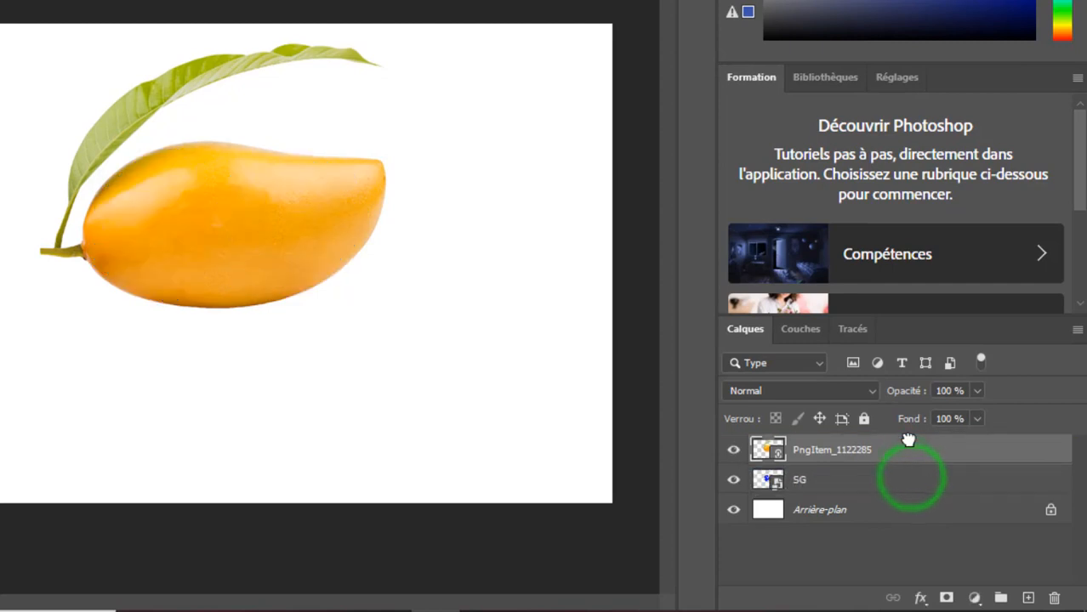
right_click(919, 458)
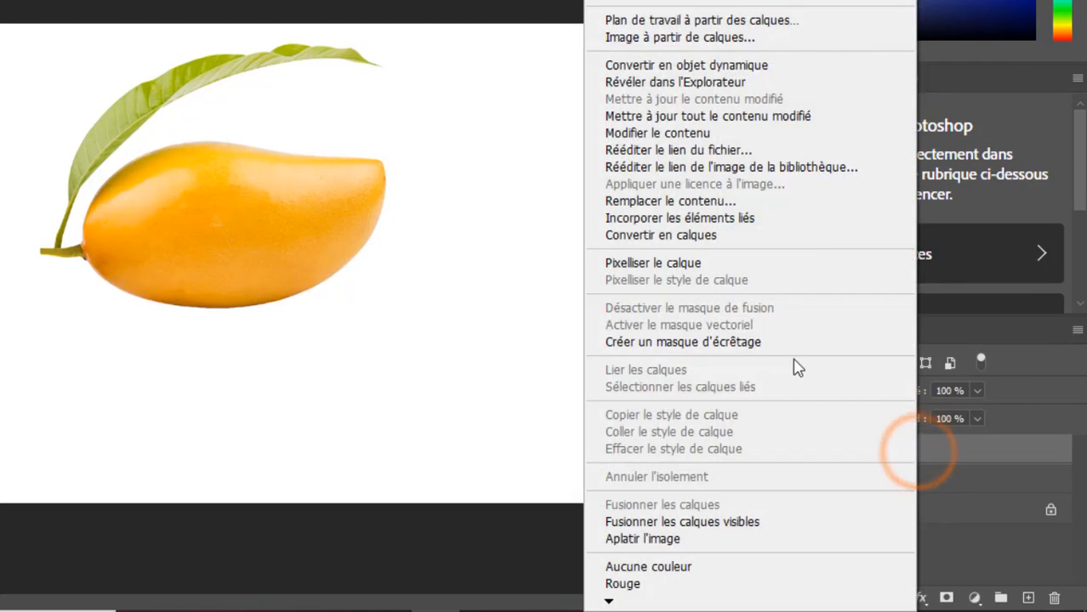
left_click(681, 343)
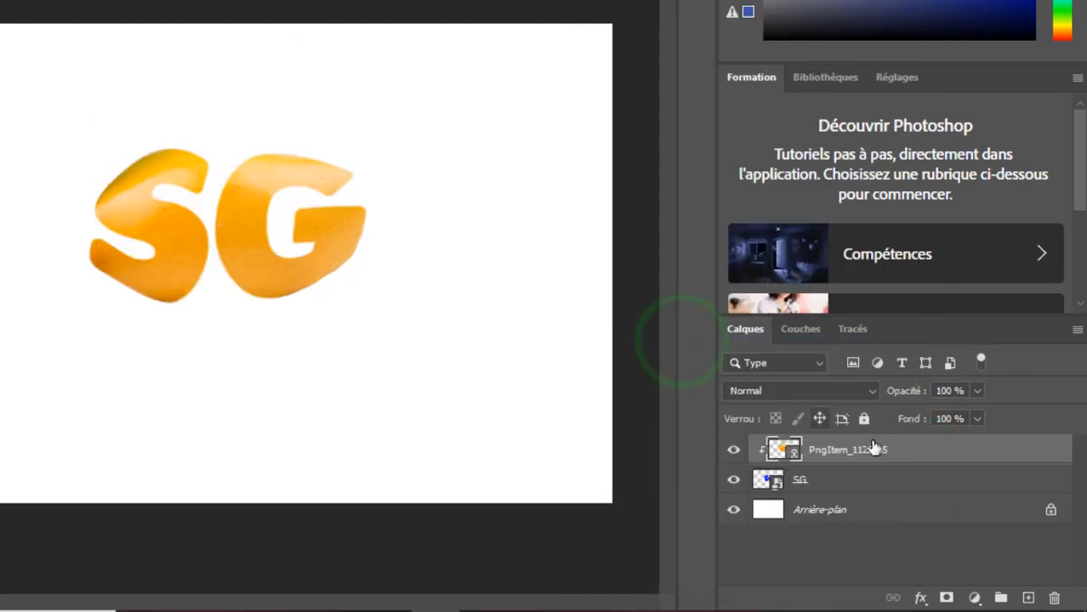
Duplicate the clipped mango layer and give the copy an inverted, black layer mask.
key("ctrl+j")
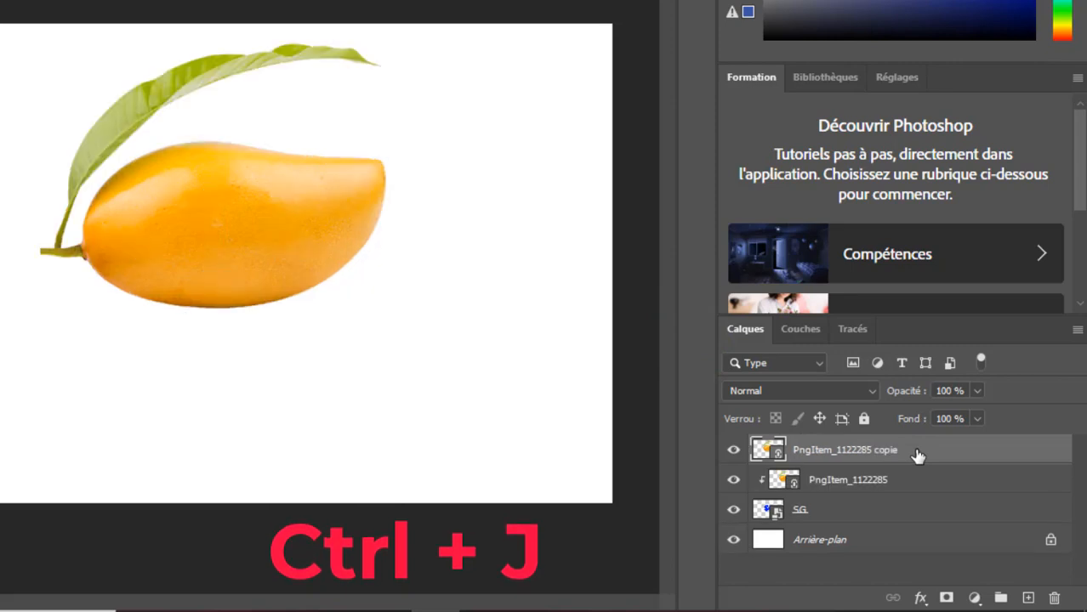
left_click(945, 598)
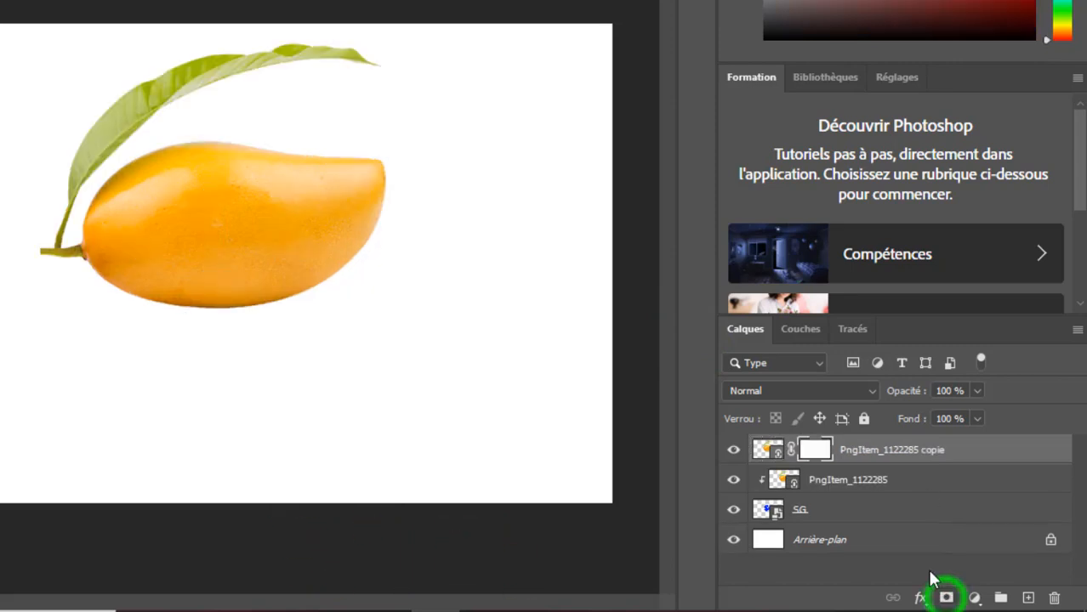
left_click(822, 458)
key("ctrl+i")
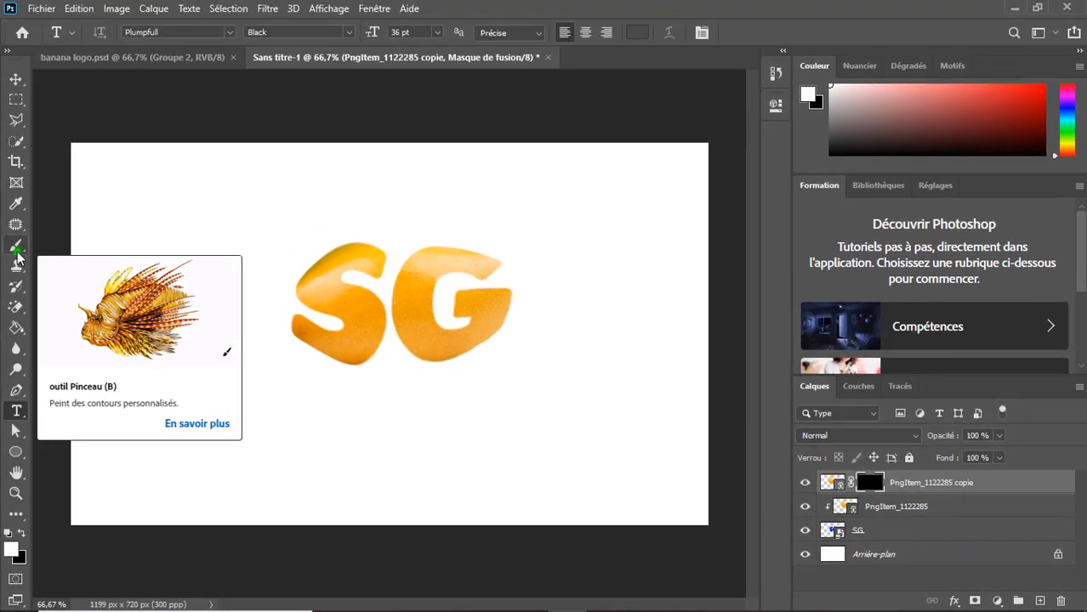
Paint white (ffffff) on the copy's mask with the Brush, up to size 100, to reveal the mango's stem and leaf.
left_click(16, 246)
left_click_drag(284, 320, 266, 326)
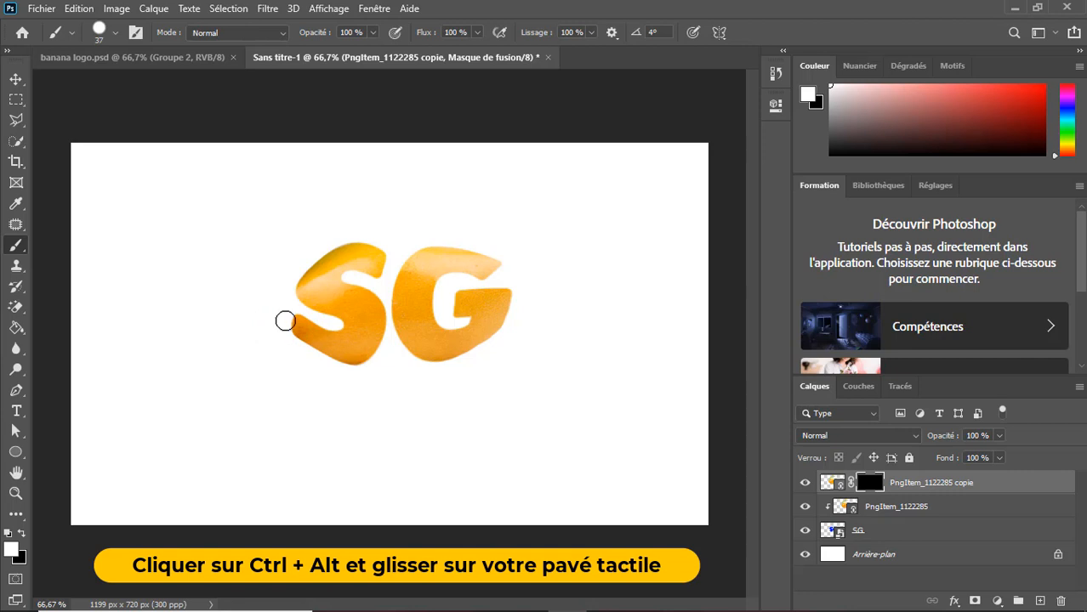
left_click(11, 551)
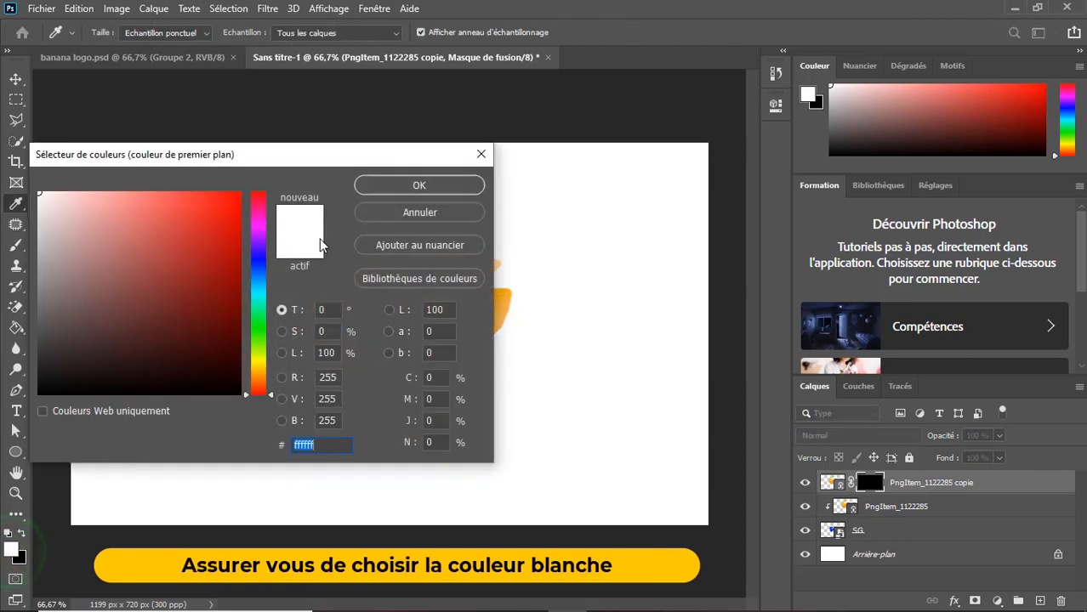
left_click(405, 184)
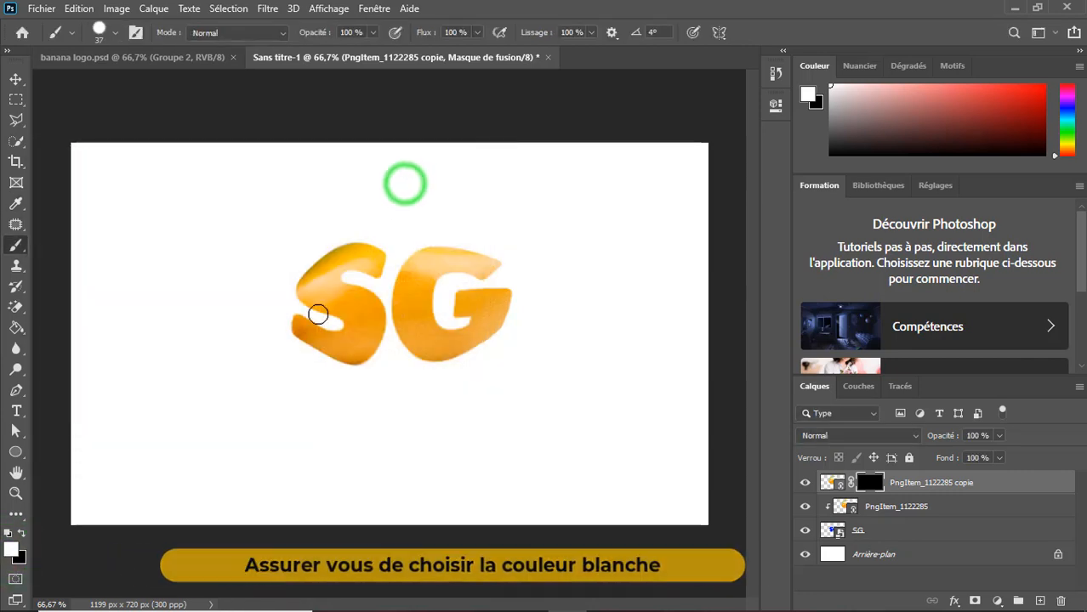
mouse_move(288, 322)
left_mouse_down()
mouse_move(254, 314)
mouse_move(276, 324)
mouse_move(252, 329)
mouse_move(249, 319)
mouse_move(268, 310)
mouse_move(299, 235)
mouse_move(288, 255)
mouse_move(311, 237)
mouse_move(275, 256)
mouse_move(308, 248)
mouse_move(292, 232)
mouse_move(308, 213)
mouse_move(500, 159)
mouse_move(573, 155)
left_mouse_up()
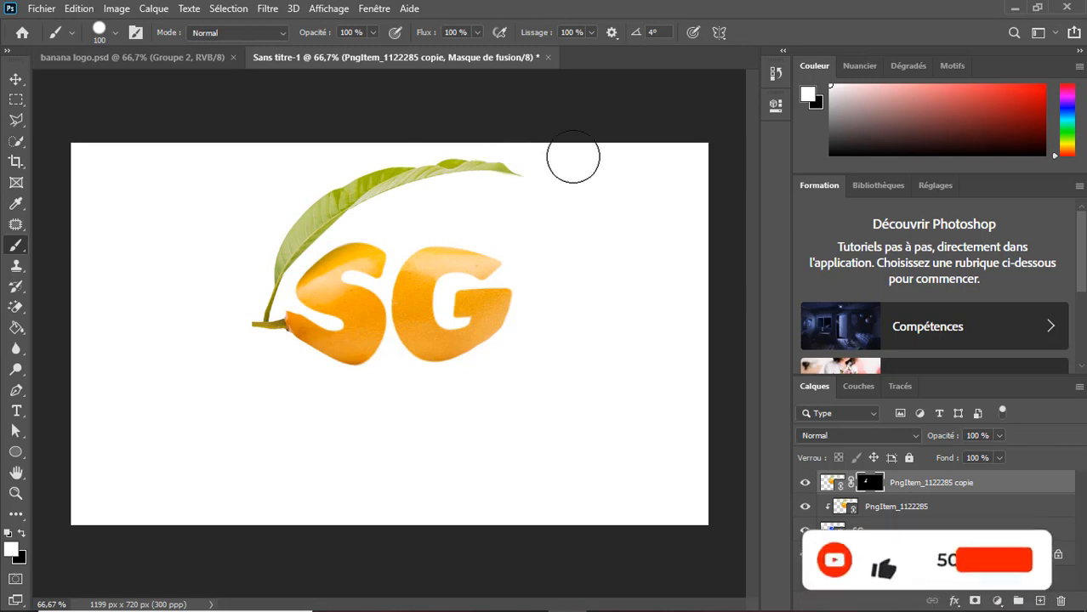
mouse_move(469, 162)
left_mouse_down()
mouse_move(285, 217)
mouse_move(250, 263)
mouse_move(243, 341)
left_mouse_up()
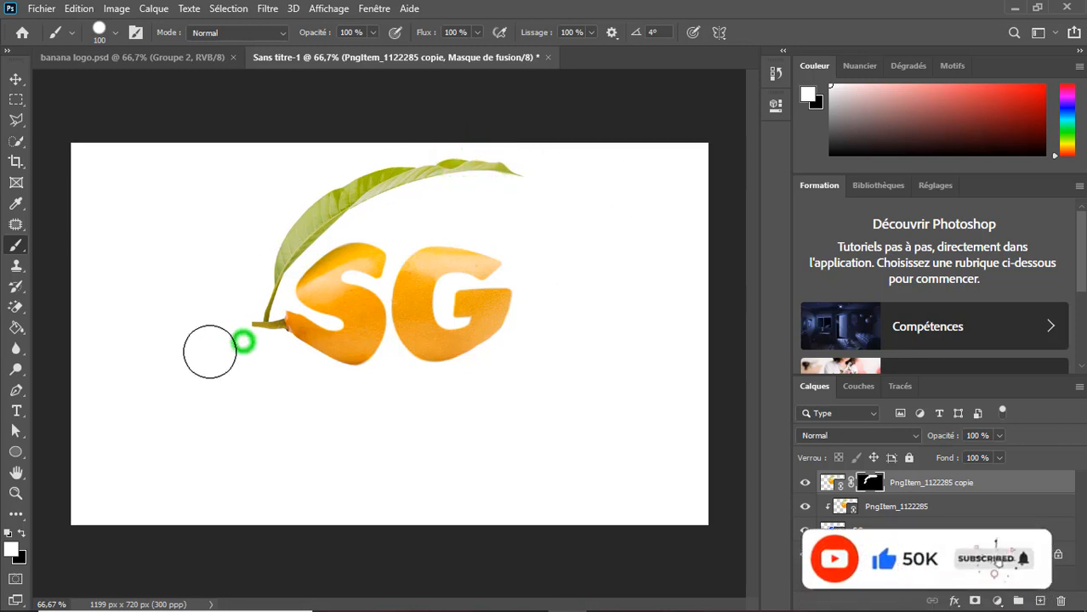
Place the image fresh-yellow-banana.jpg.png from the Fruit logo folder into the document as a linked file.
left_click(31, 9)
left_click(81, 341)
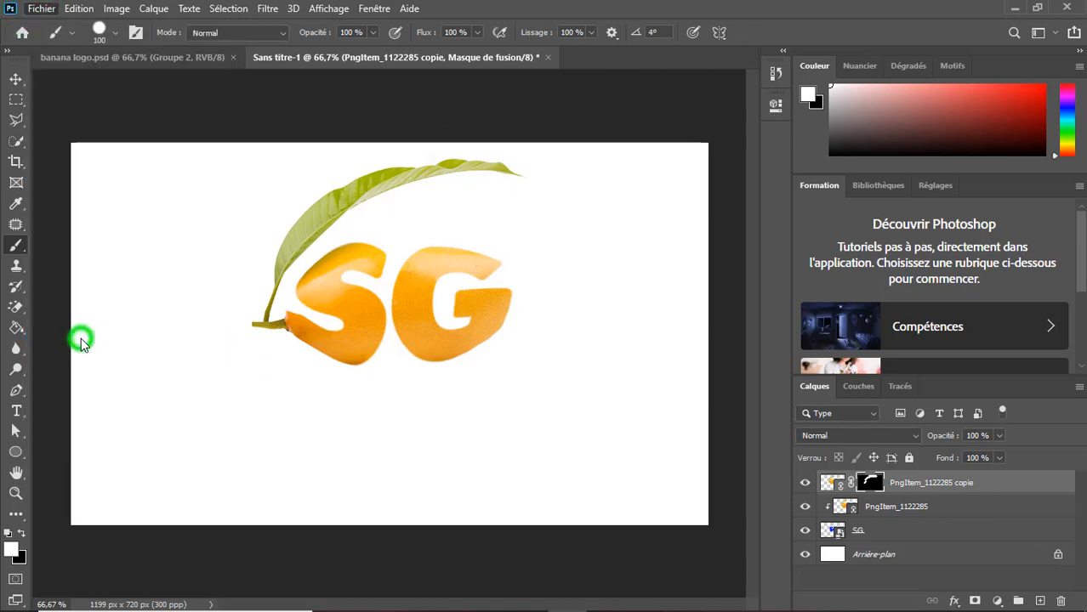
left_click(179, 138)
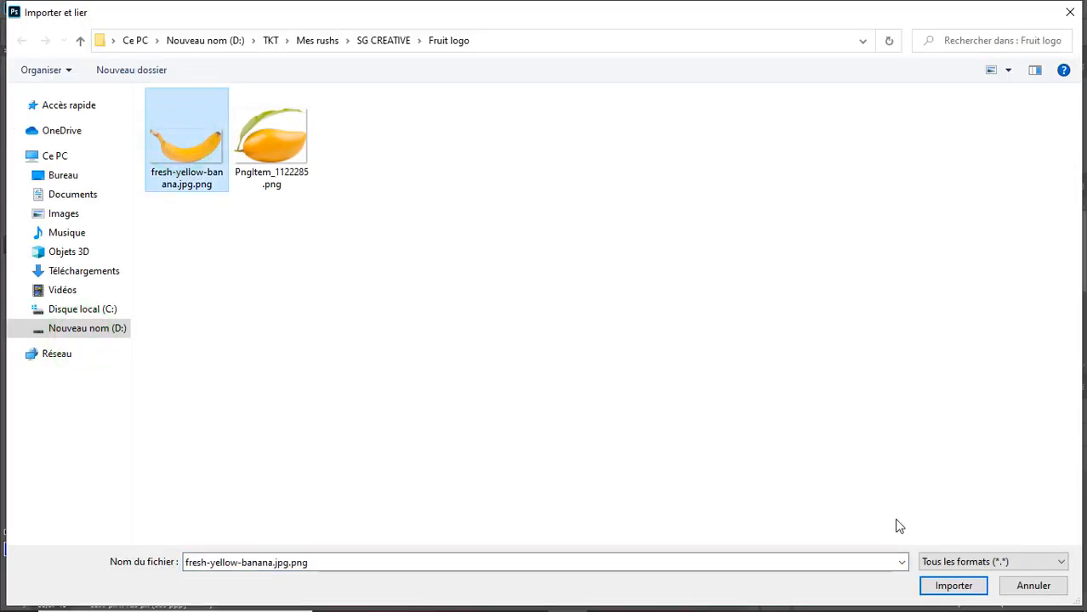
left_click(944, 587)
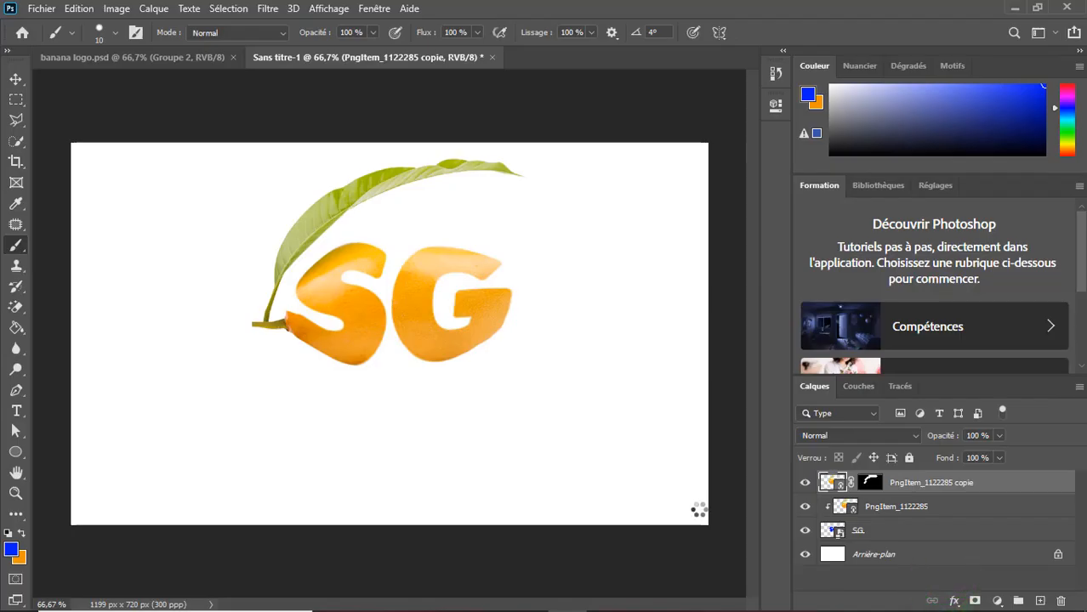
Scale the placed banana down, position it just beneath the SG lettering and apply the transformation.
left_click_drag(72, 185, 208, 286)
left_click_drag(359, 388, 287, 404)
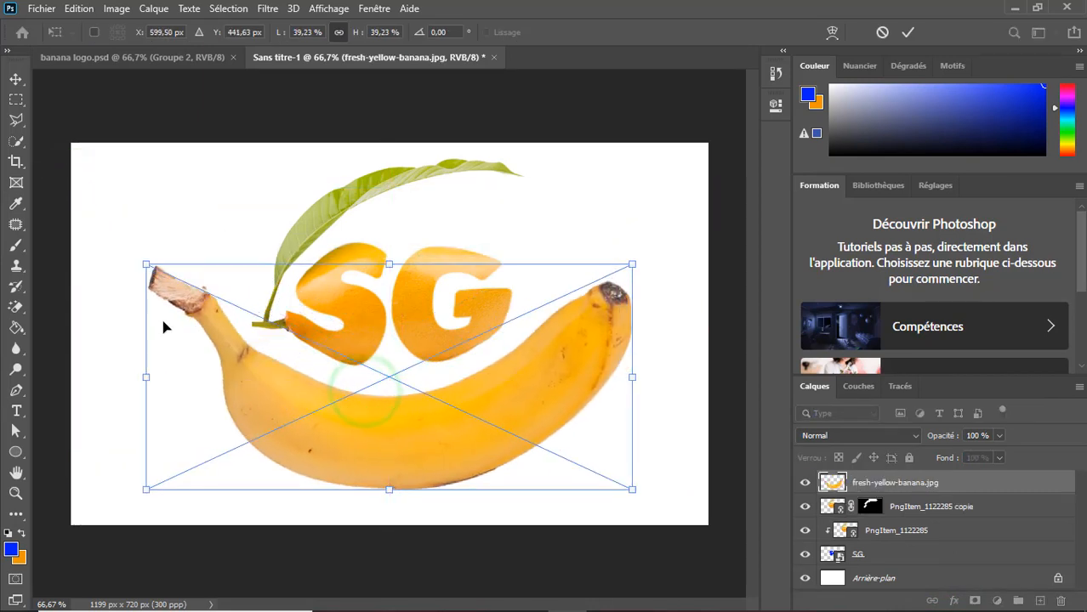
left_click_drag(141, 259, 173, 273)
left_click_drag(388, 464, 377, 485)
key("b")
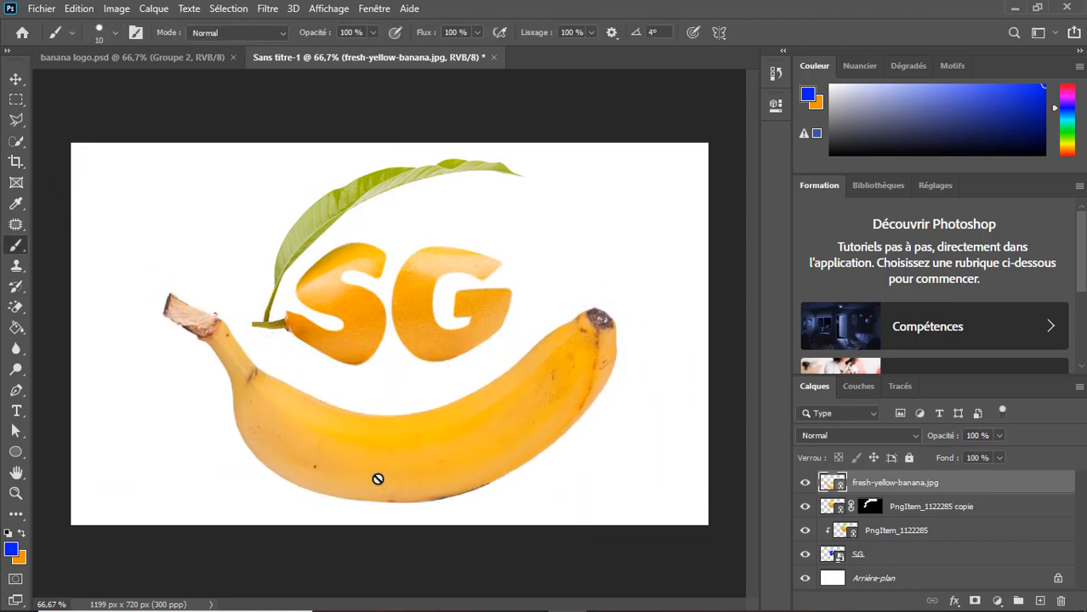
Add the text CREATIVE in 36 pt Plumpfull Black and position it over the lower part of the banana.
left_click(16, 412)
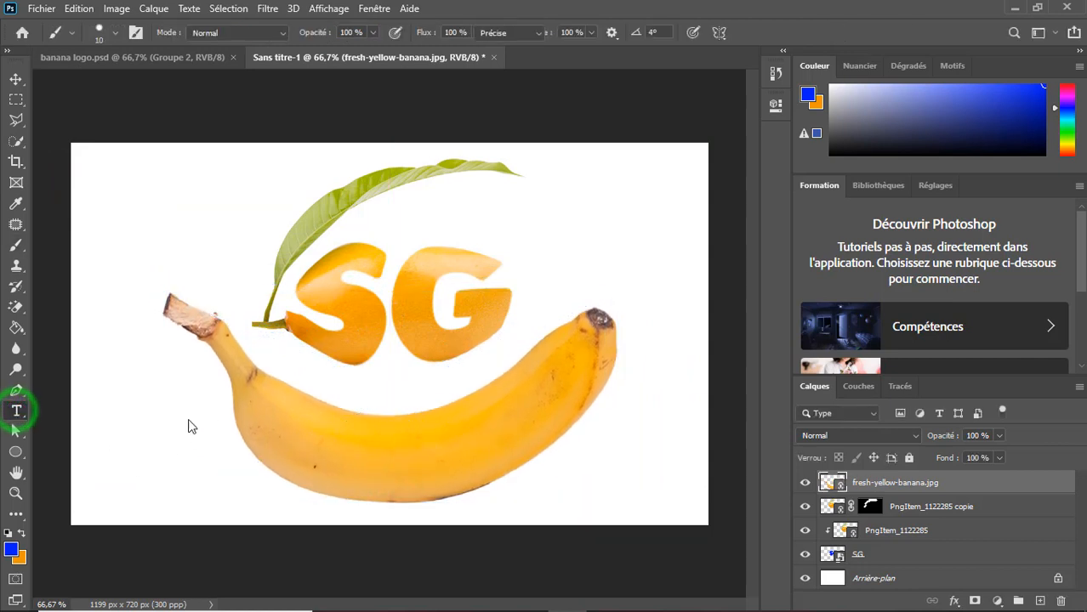
left_click(277, 440)
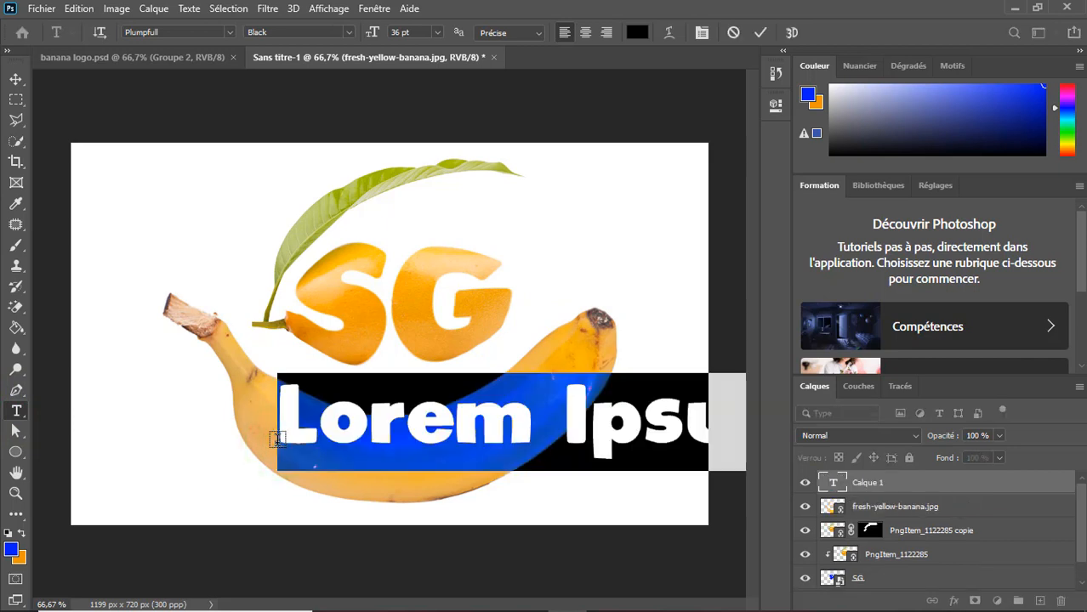
key("BackSpace")
type("C")
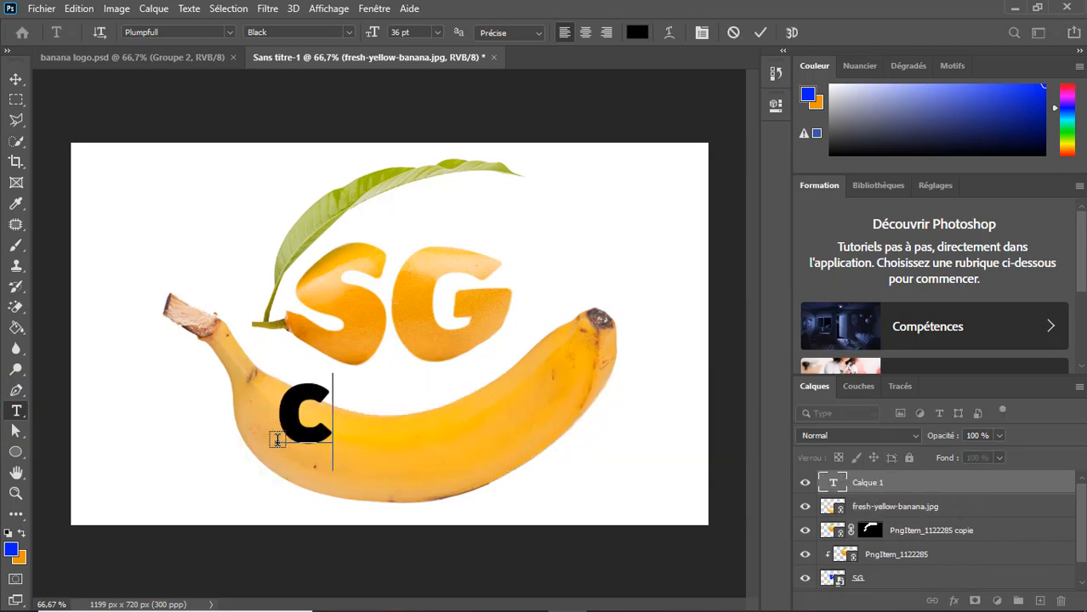
type("REATIVE")
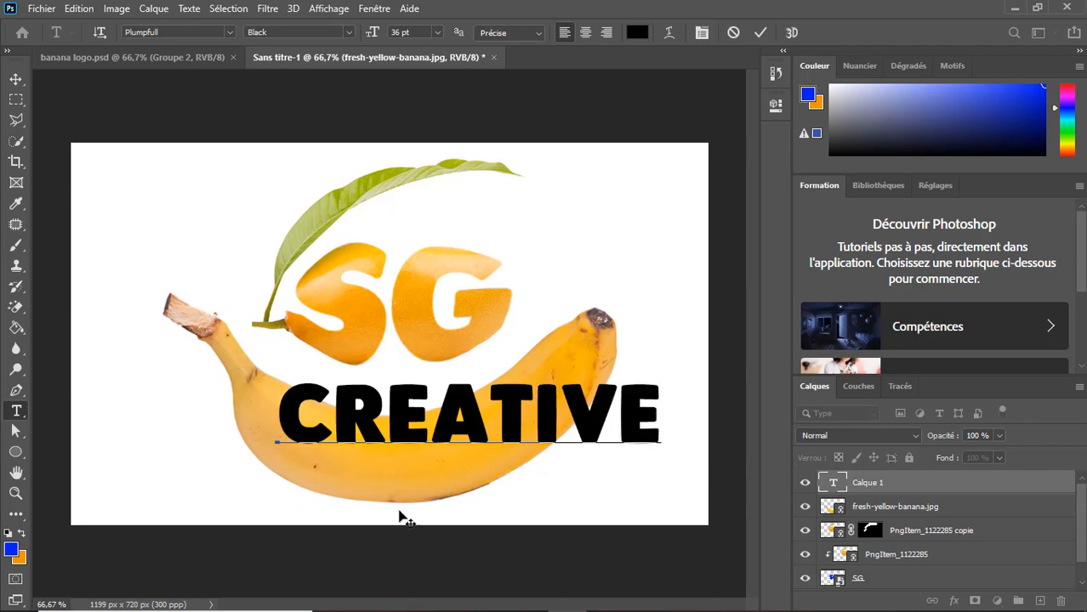
left_click_drag(400, 517, 370, 534)
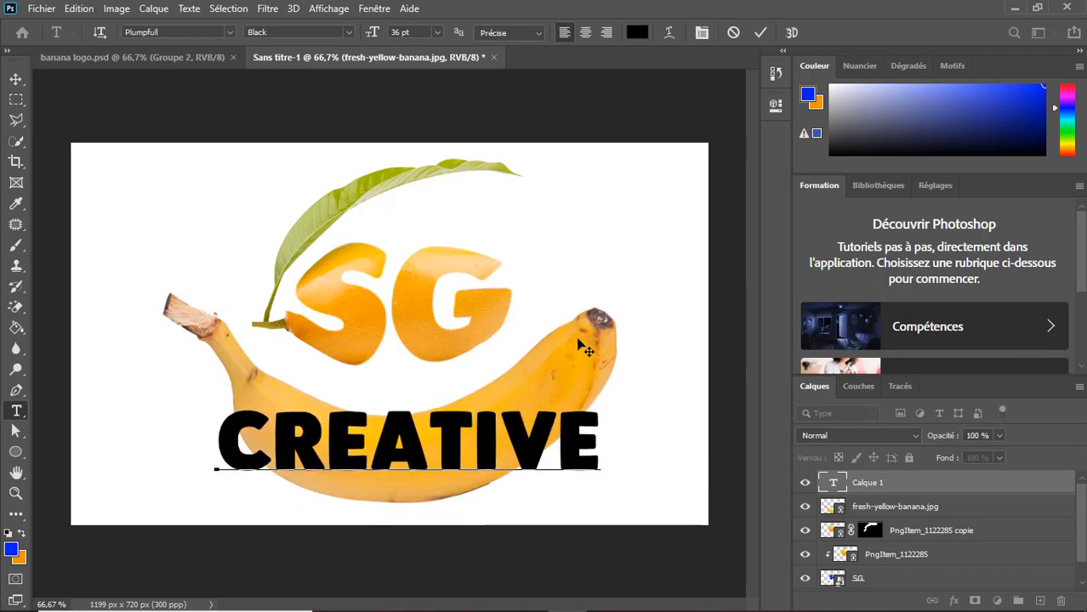
Warp the CREATIVE text with the horizontal Arc style and a bend of -40%.
left_click_drag(601, 439, 217, 442)
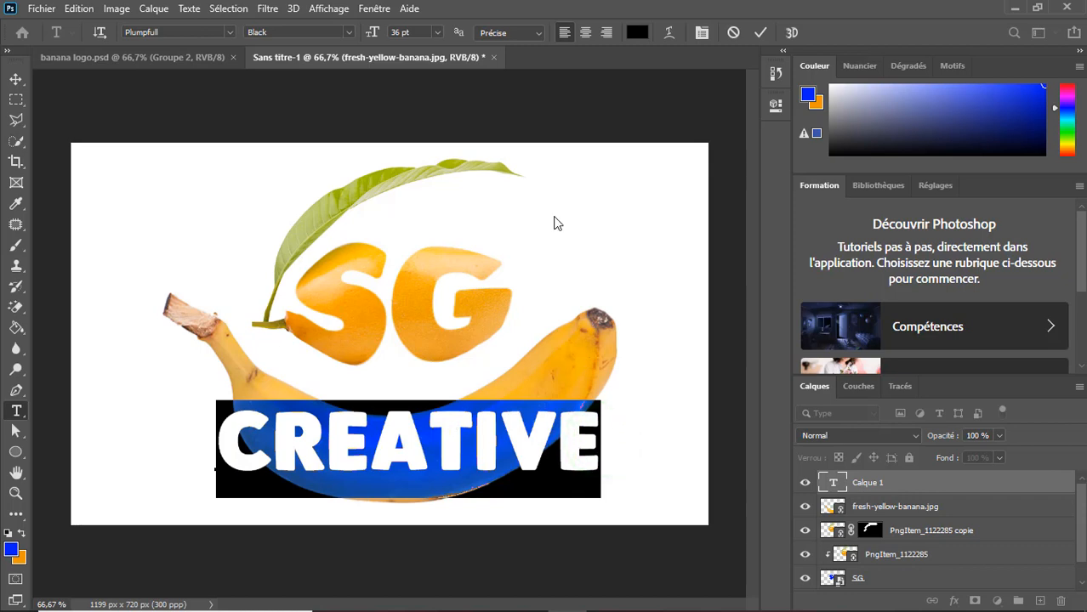
left_click(668, 33)
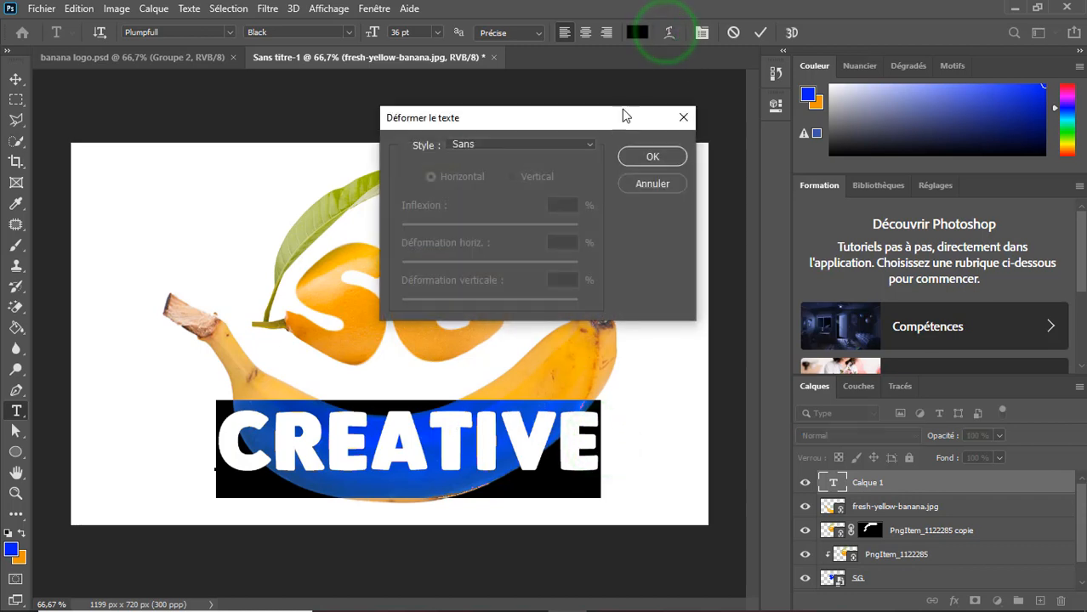
left_click(588, 151)
left_click(568, 173)
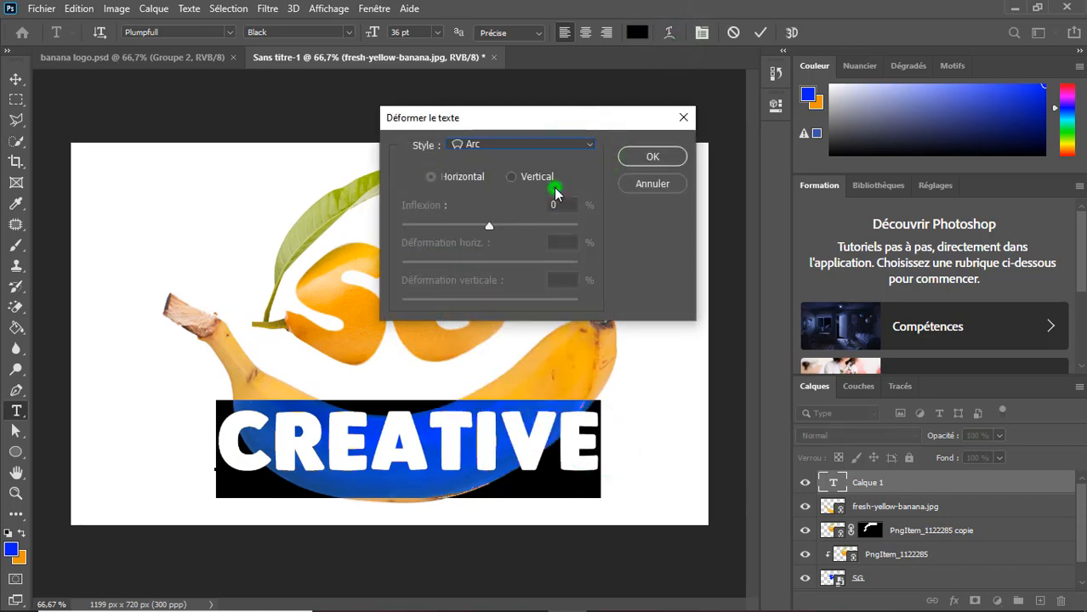
left_click_drag(517, 234, 452, 226)
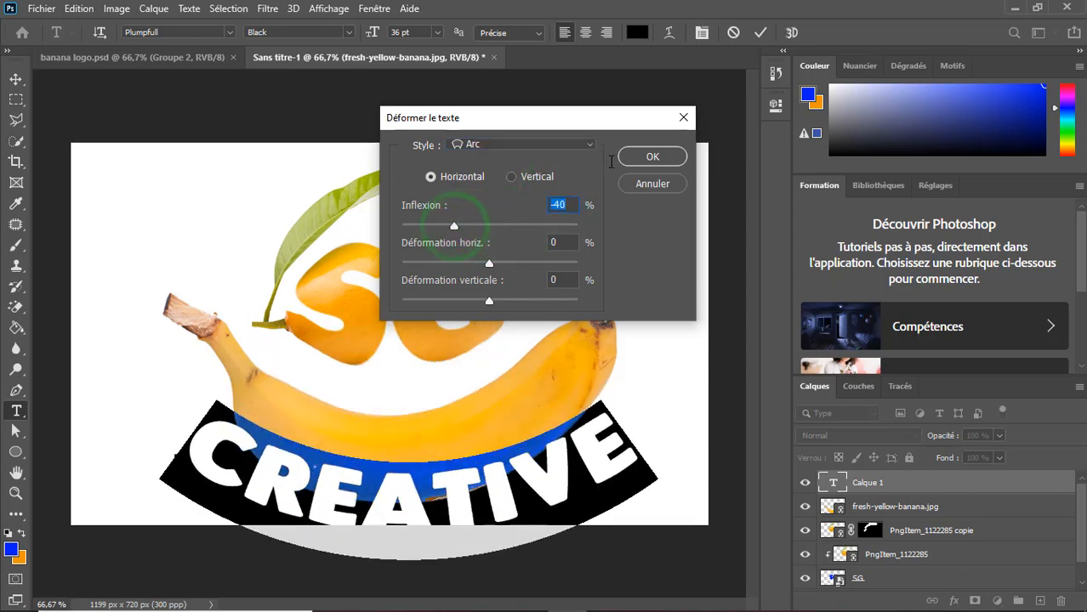
left_click(633, 159)
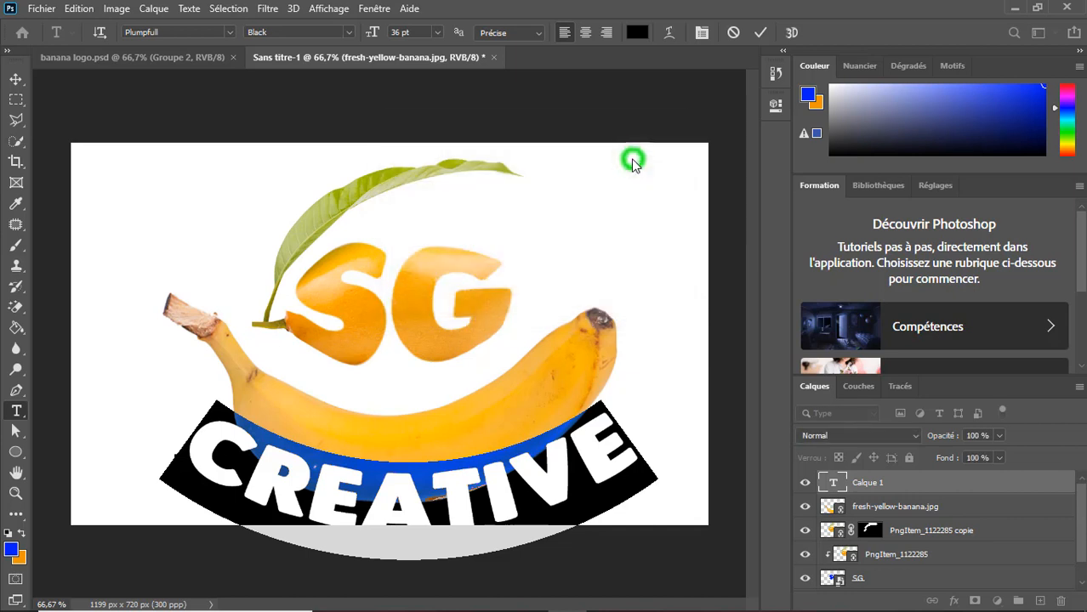
Set the CREATIVE text size to 30 pt, move it onto the banana's body and commit the text.
left_click(438, 33)
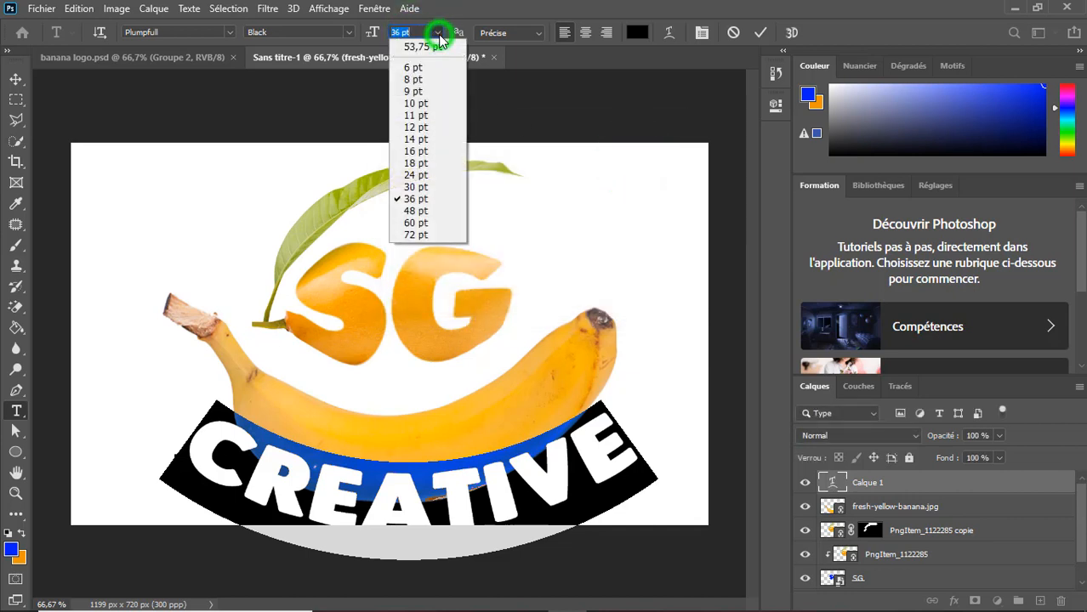
left_click(426, 183)
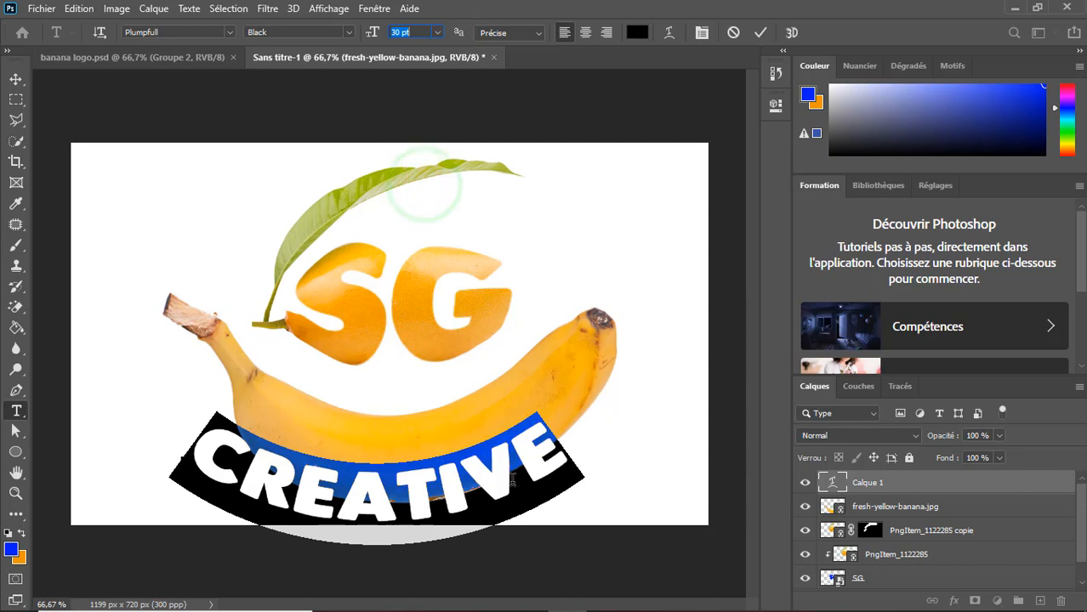
left_click_drag(547, 522, 583, 483)
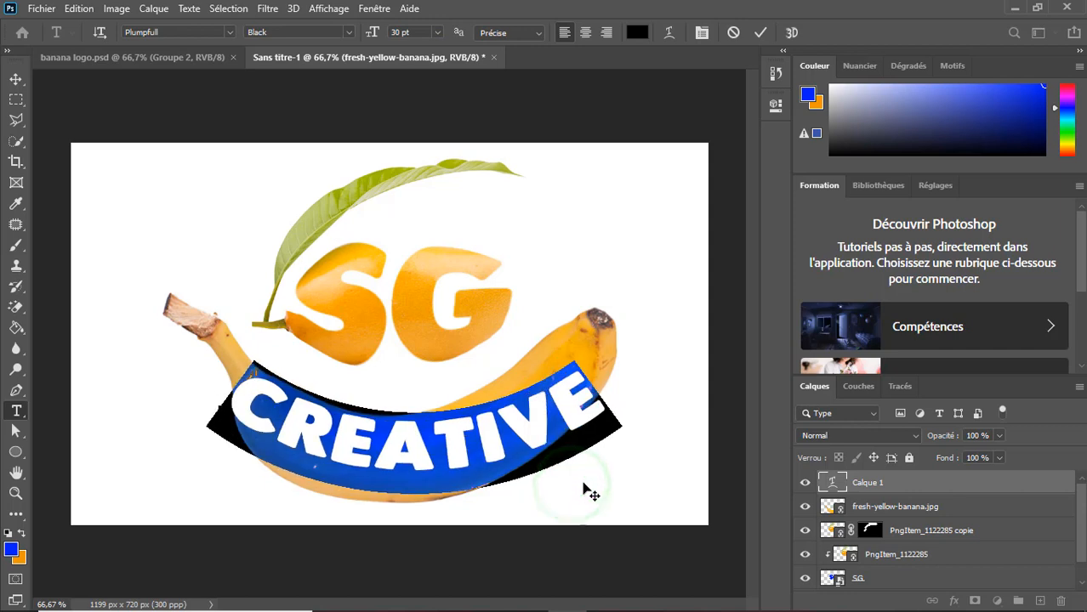
left_click(760, 33)
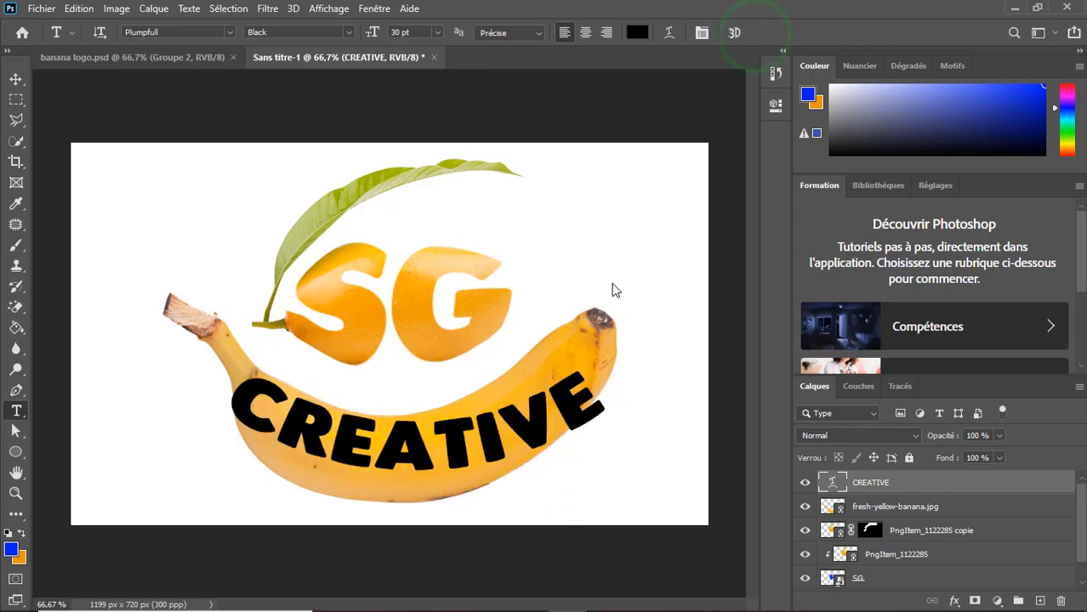
Convert CREATIVE to a smart object and warp its upper corners towards the banana's tip and neck.
right_click(922, 483)
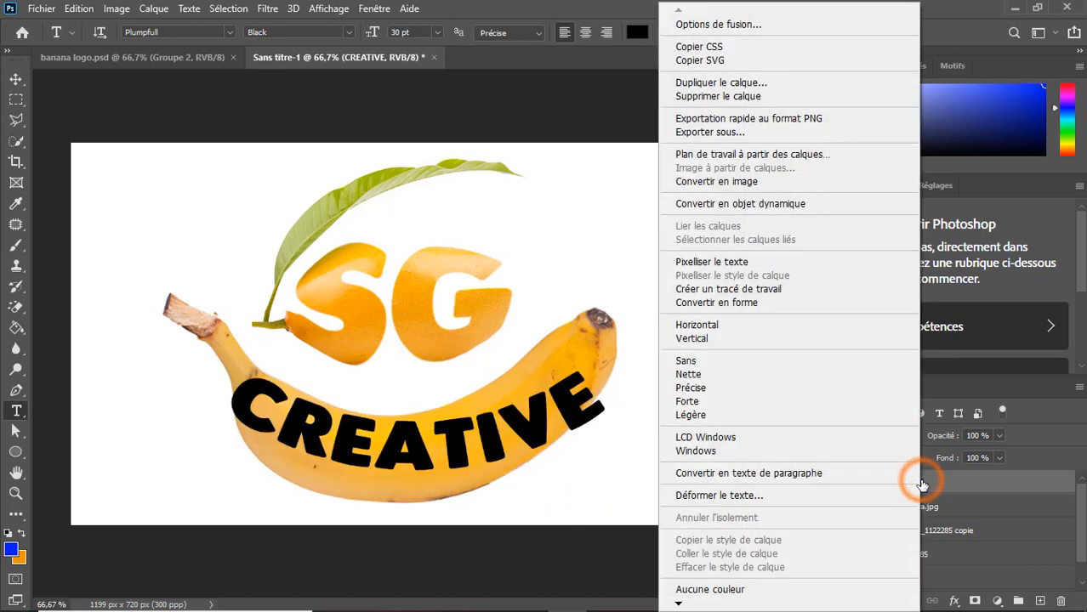
left_click(738, 204)
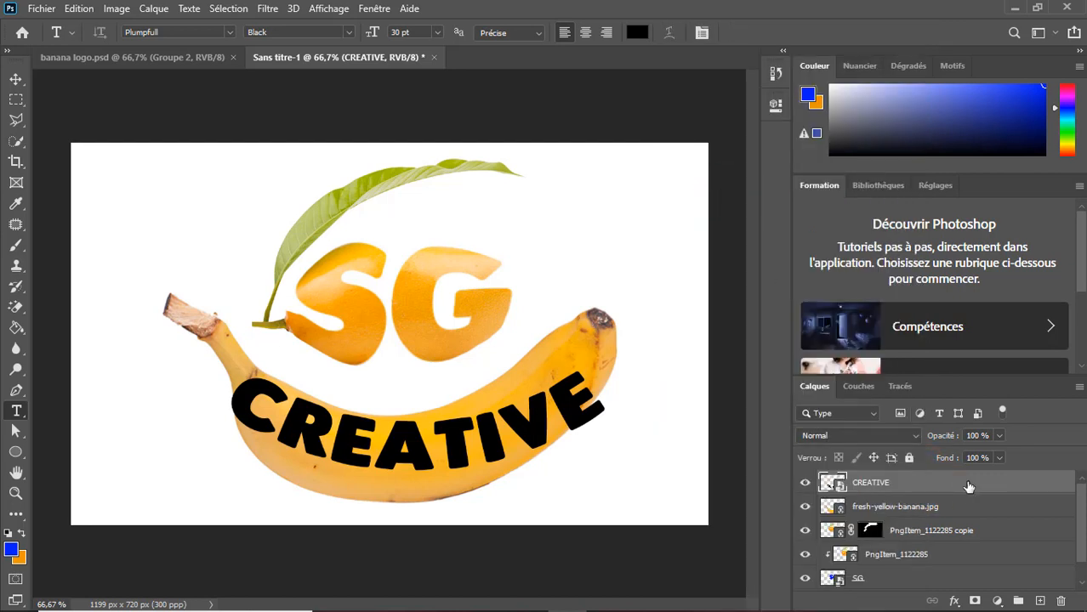
key("ctrl+t")
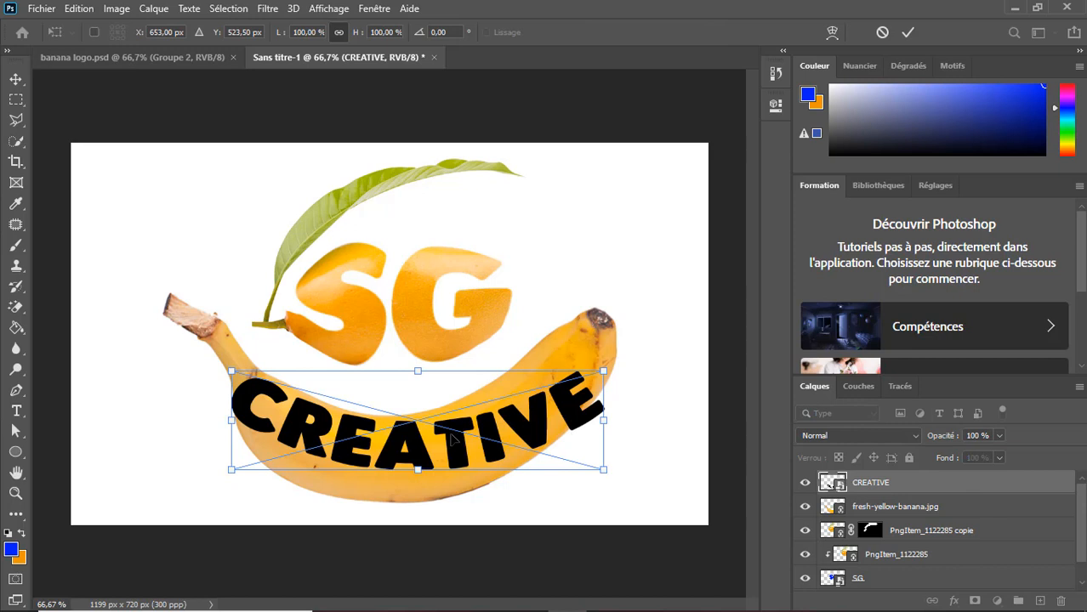
right_click(448, 438)
left_click(478, 335)
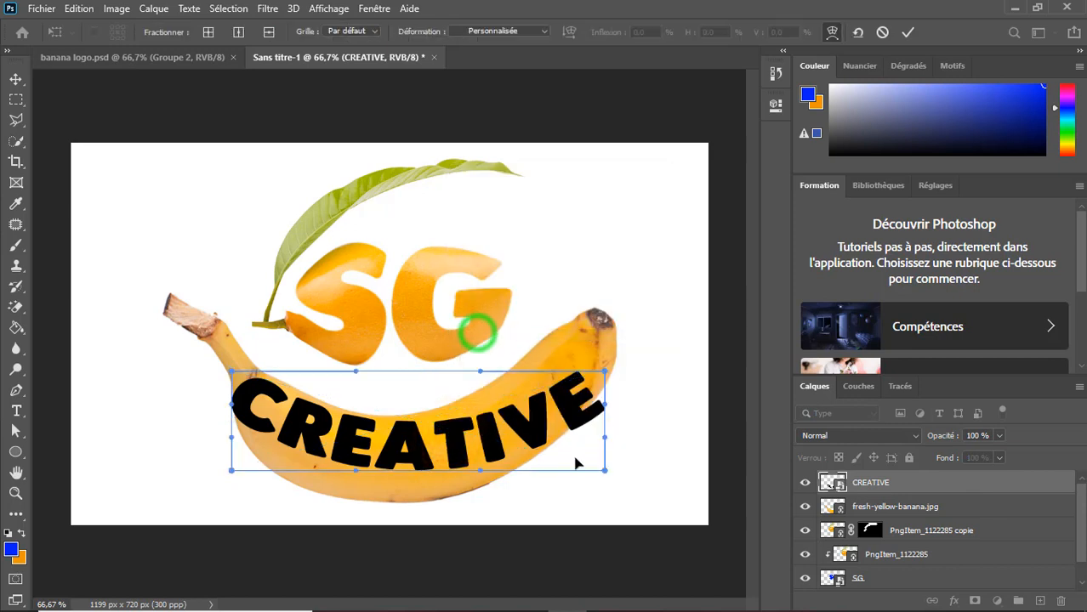
left_click_drag(595, 393, 584, 358)
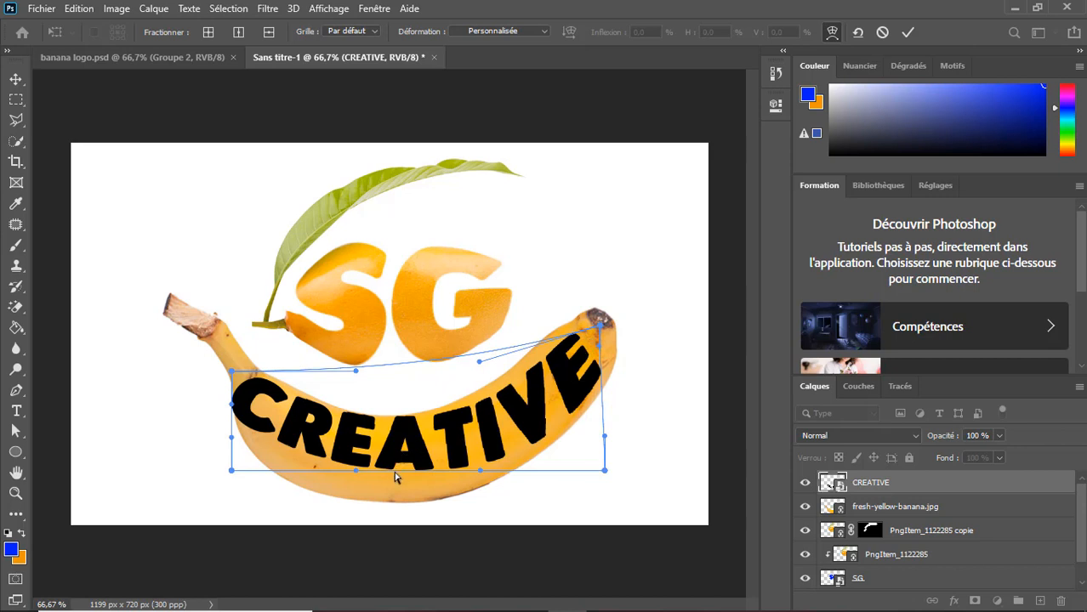
left_click_drag(234, 383, 237, 381)
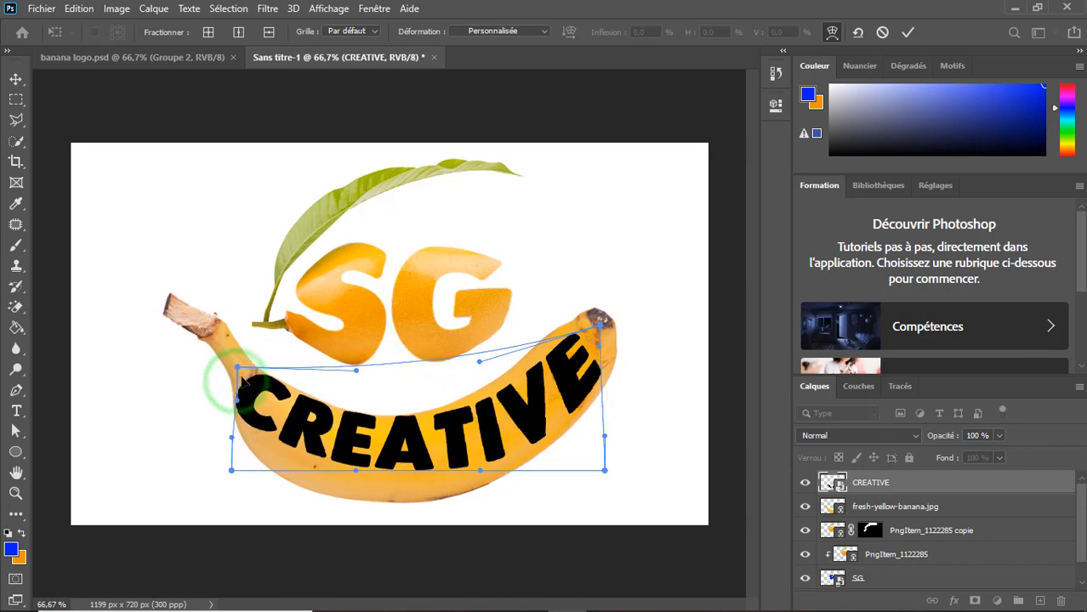
Bend the lower and upper edges of CREATIVE to fill the banana's contour and apply the warp.
left_click_drag(355, 470, 251, 510)
left_click_drag(356, 371, 369, 374)
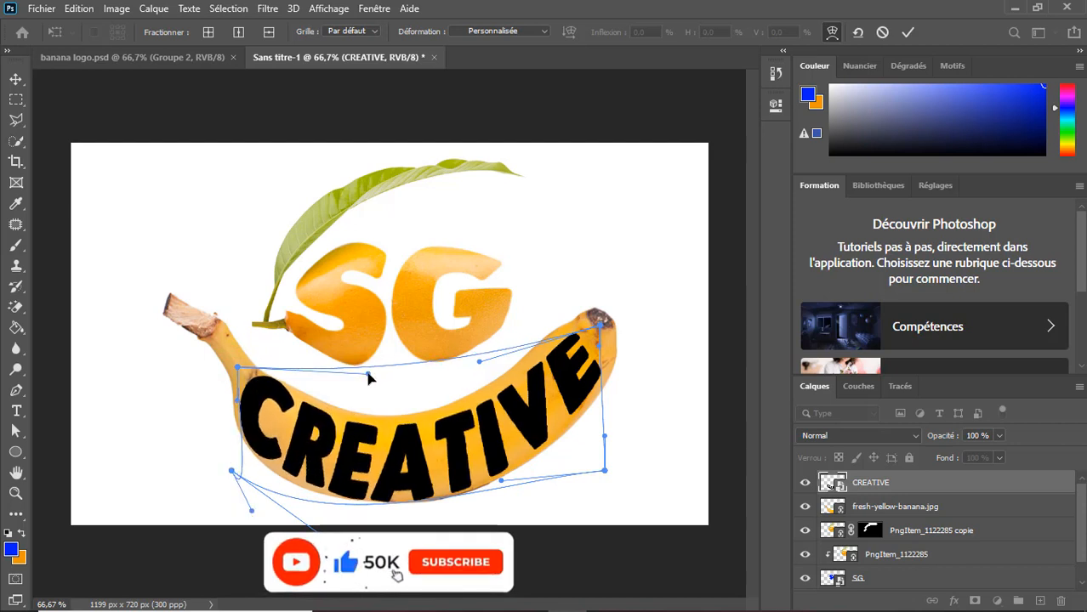
left_click_drag(480, 362, 449, 360)
left_click_drag(600, 344, 612, 355)
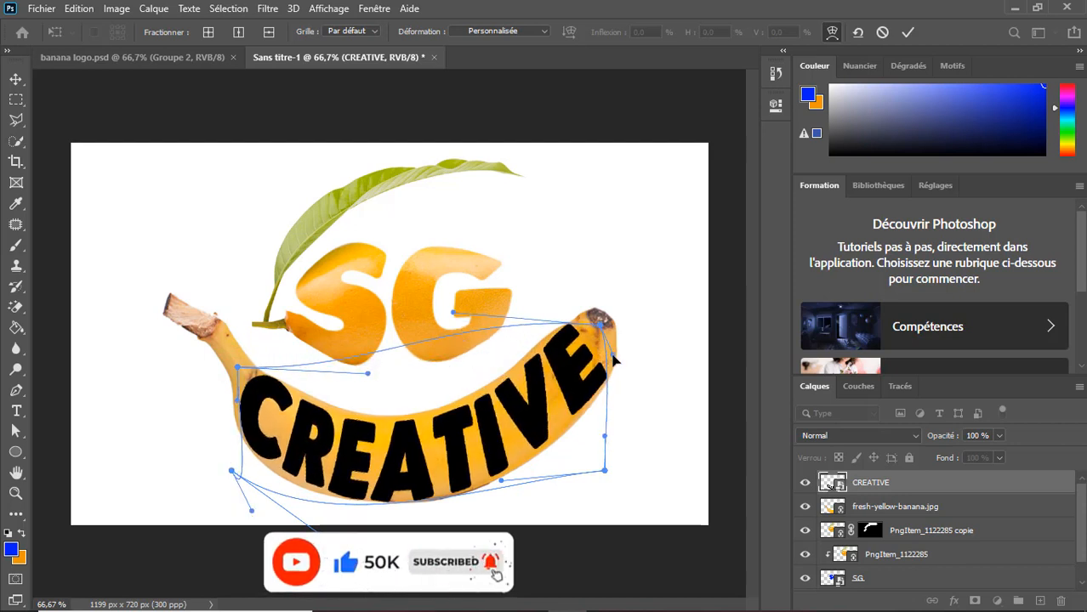
left_click_drag(501, 480, 506, 481)
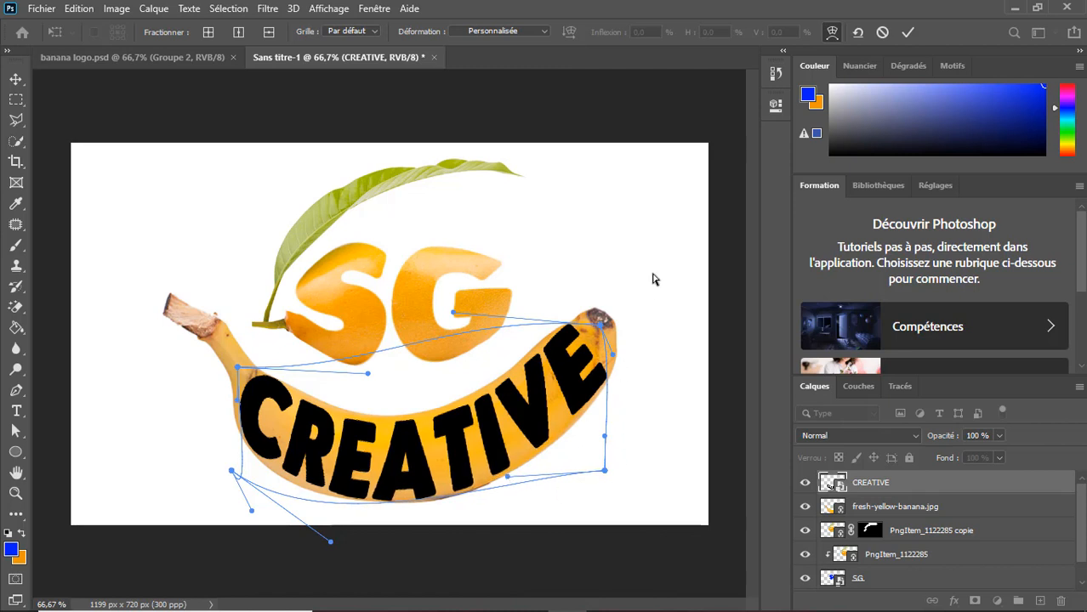
key("t")
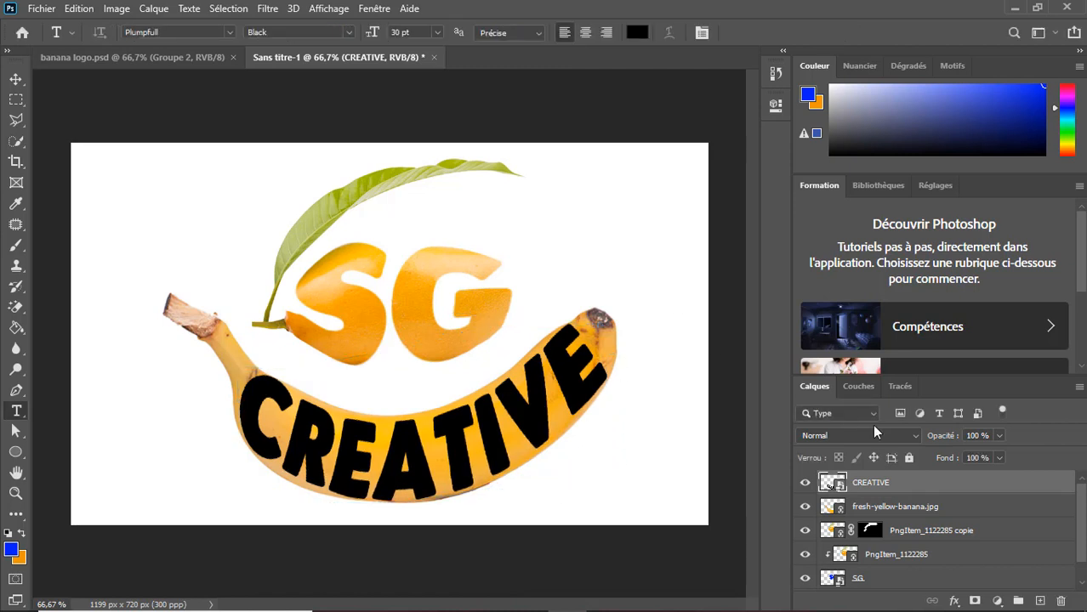
Place the fresh-yellow-banana.jpg layer above CREATIVE and clip it to the lettering with a clipping mask.
left_click(950, 510)
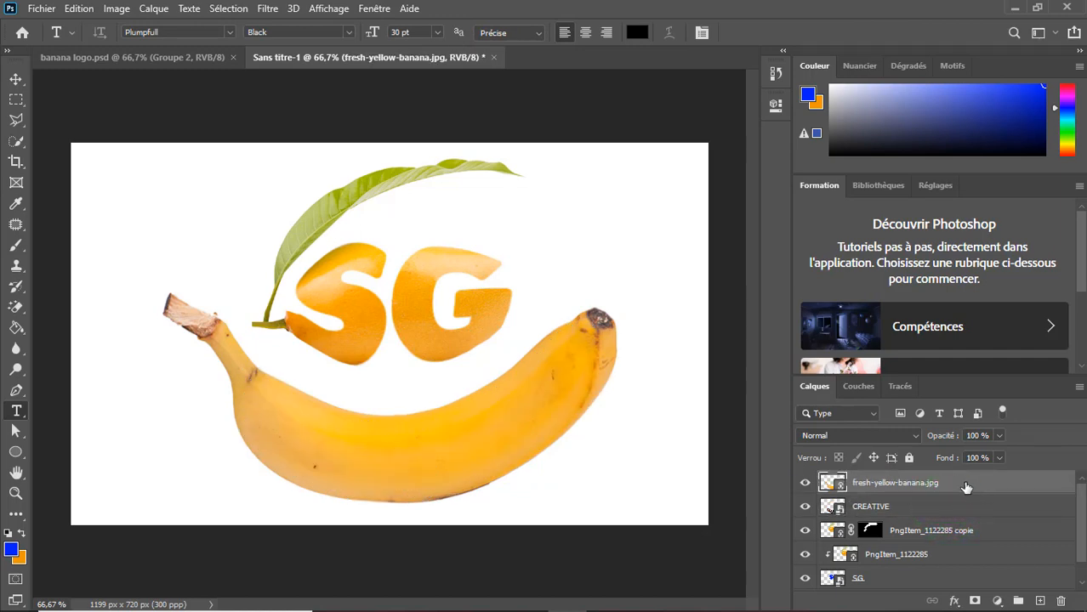
right_click(970, 483)
left_click(794, 400)
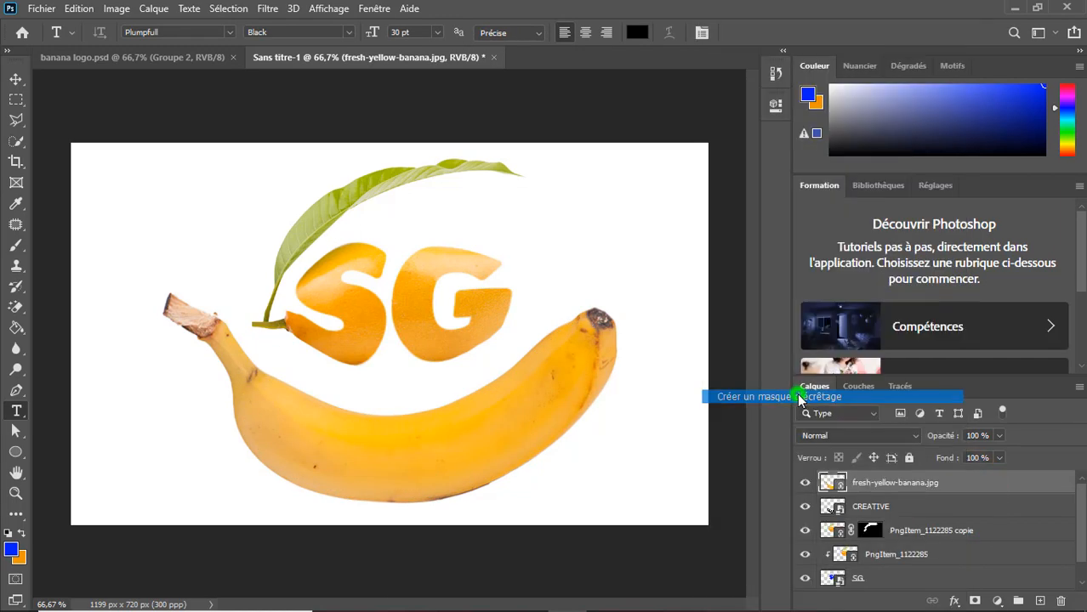
Duplicate the clipped banana layer, give the copy an inverted, black layer mask and activate the Brush.
key("ctrl+j")
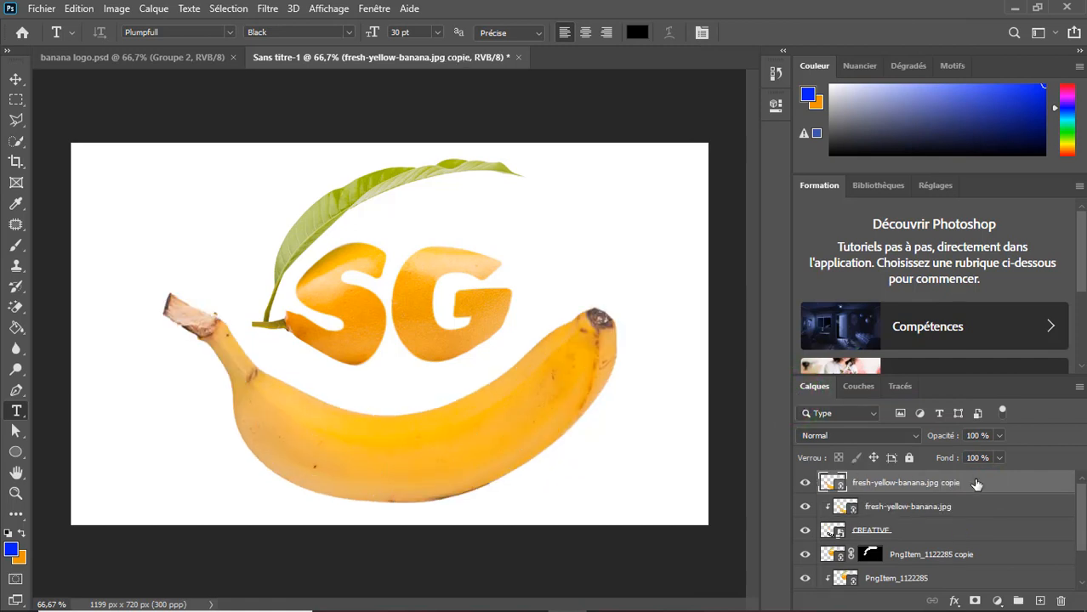
left_click(974, 599)
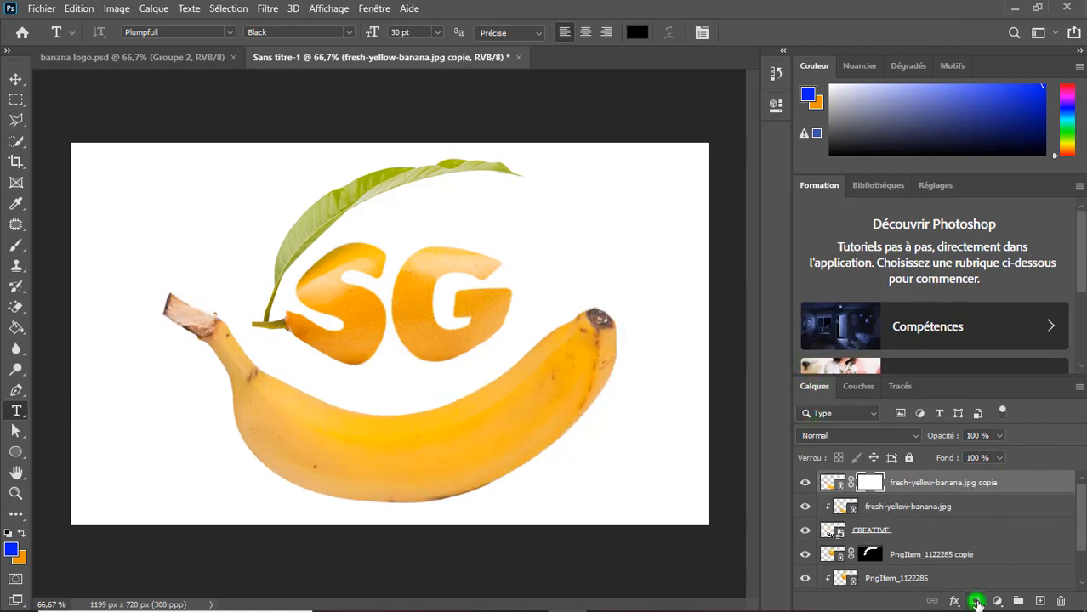
left_click(874, 485)
key("ctrl+i")
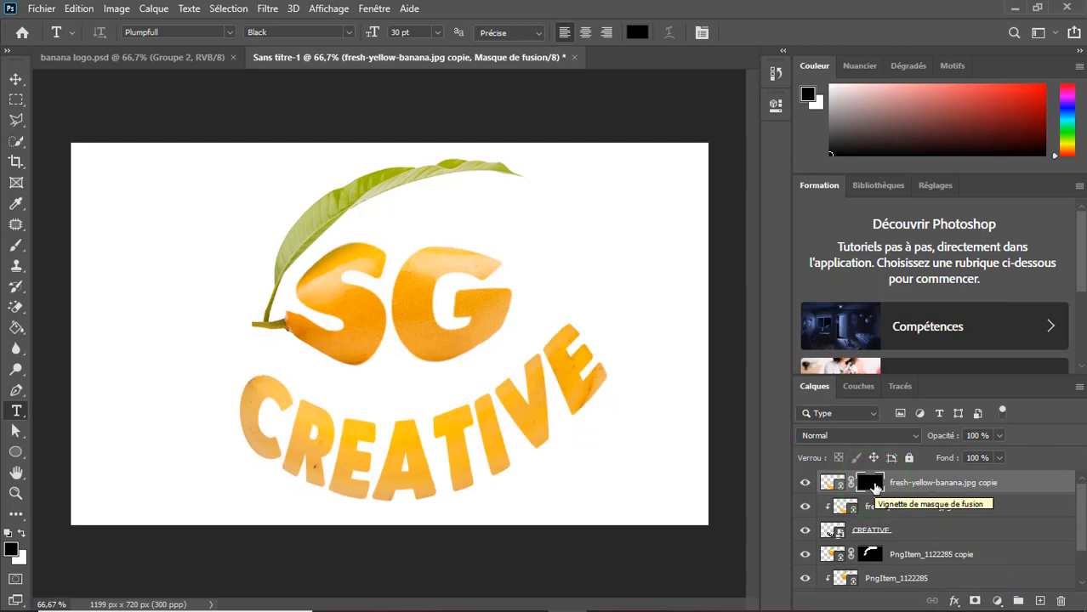
left_click(16, 245)
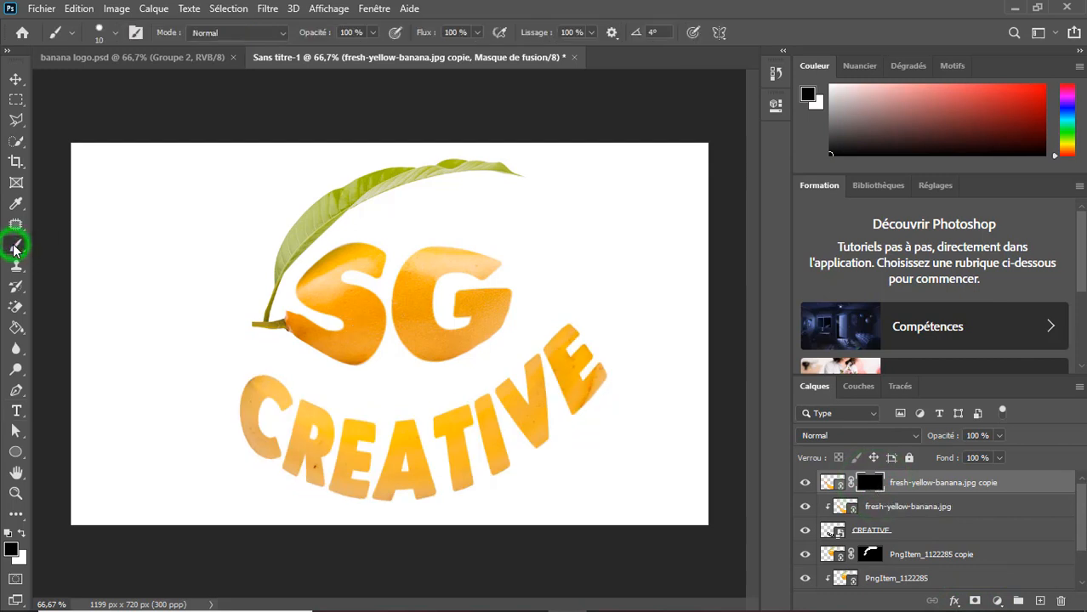
Paint white on the banana copy's layer mask with a brush of about 34 px to reveal the stem above the C.
left_click(21, 532)
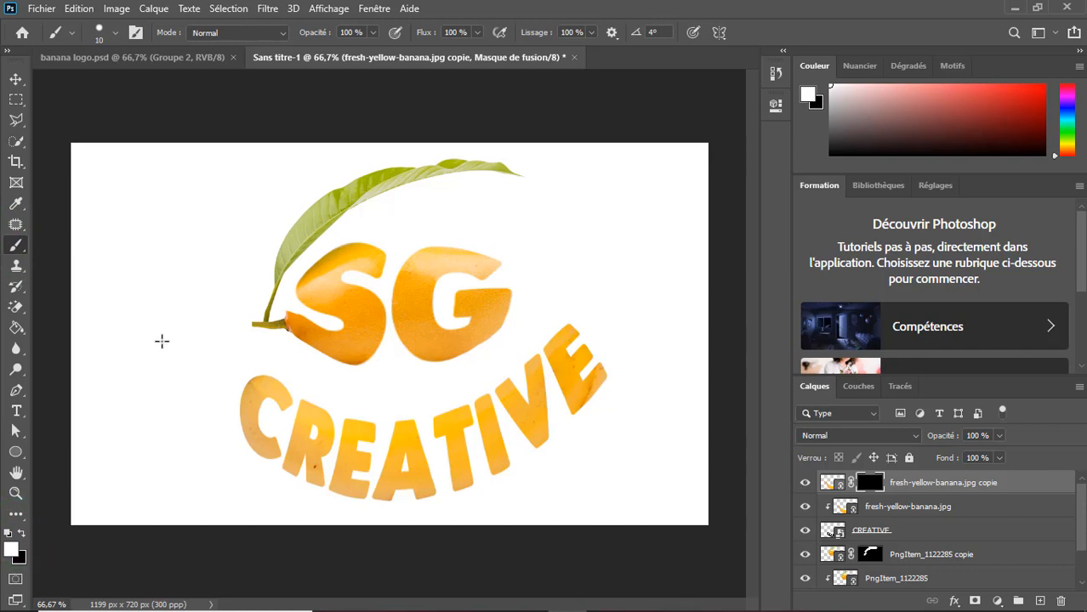
mouse_move(161, 341)
left_mouse_down()
mouse_move(183, 357)
mouse_move(176, 350)
left_mouse_up()
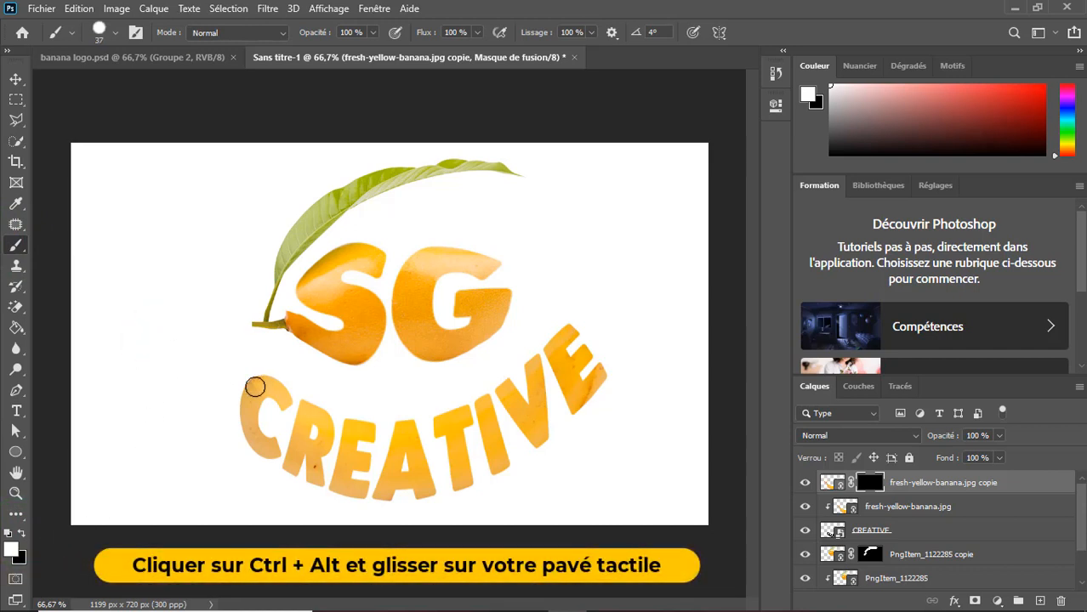
mouse_move(249, 380)
left_mouse_down()
mouse_move(174, 341)
mouse_move(217, 353)
mouse_move(187, 343)
mouse_move(196, 332)
mouse_move(185, 316)
mouse_move(196, 320)
mouse_move(115, 293)
left_mouse_up()
mouse_move(225, 342)
left_mouse_down()
mouse_move(238, 368)
mouse_move(246, 351)
mouse_move(225, 342)
mouse_move(223, 360)
left_mouse_up()
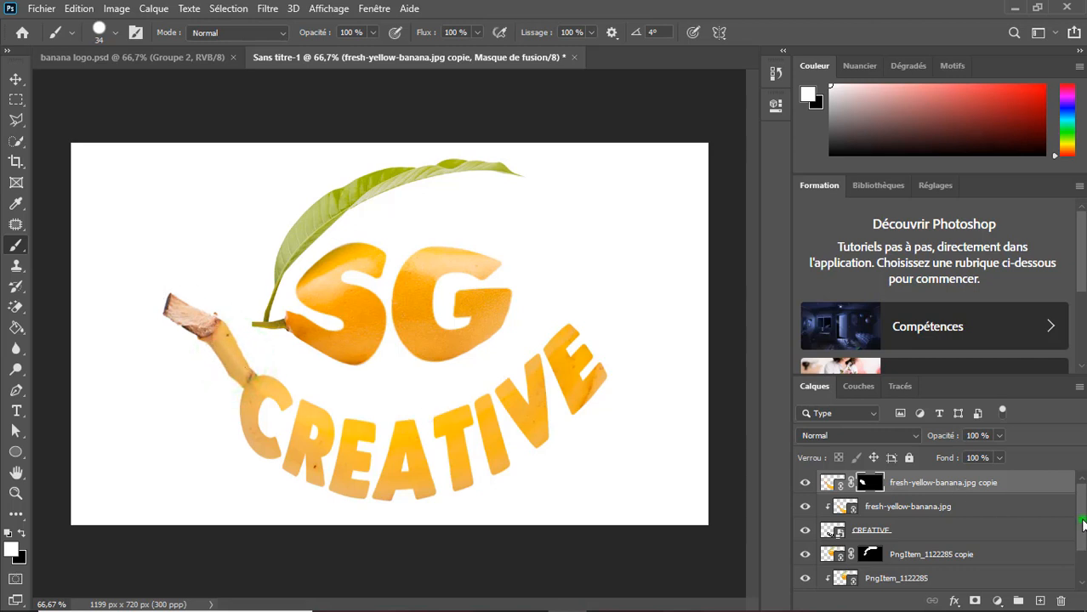
Add a new layer at the top of the stack and stamp all visible layers into it.
mouse_move(1082, 521)
left_mouse_down()
mouse_move(1083, 553)
mouse_move(1082, 521)
left_mouse_up()
left_click(1030, 485)
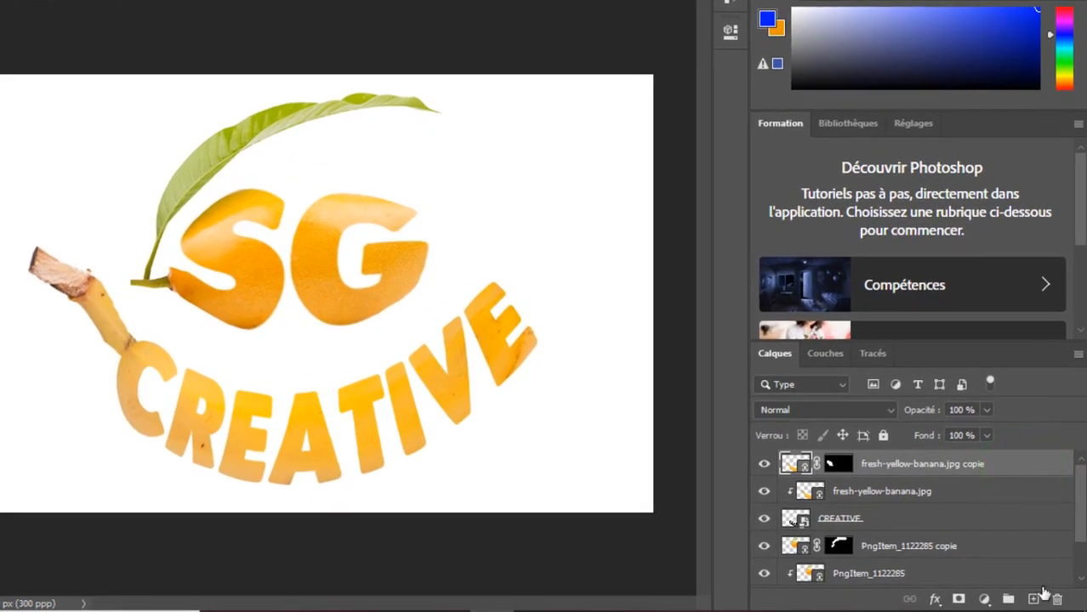
left_click(1035, 600)
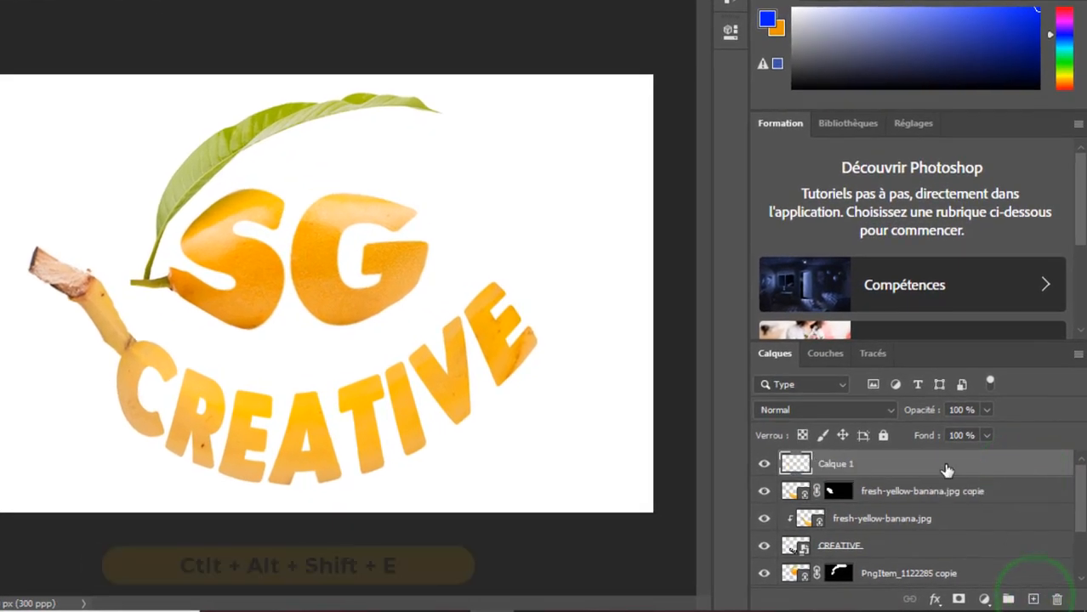
key("ctrl+alt+shift+e")
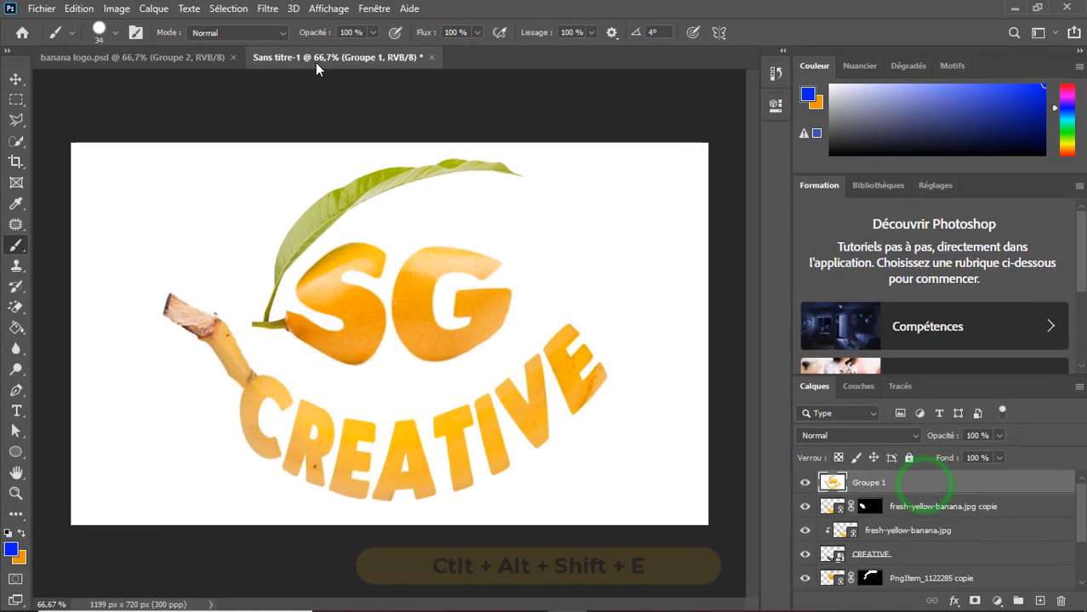
Start the Camera Raw filter on the merged layer with Température +8, Tons clairs -83 and Tons foncés -86.
left_click(267, 8)
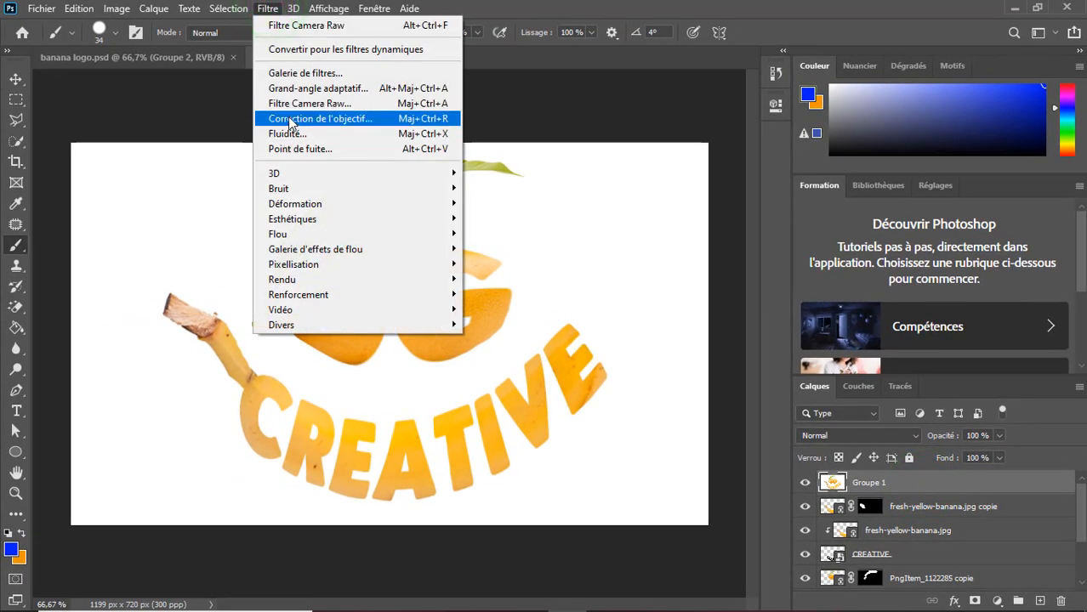
left_click(290, 105)
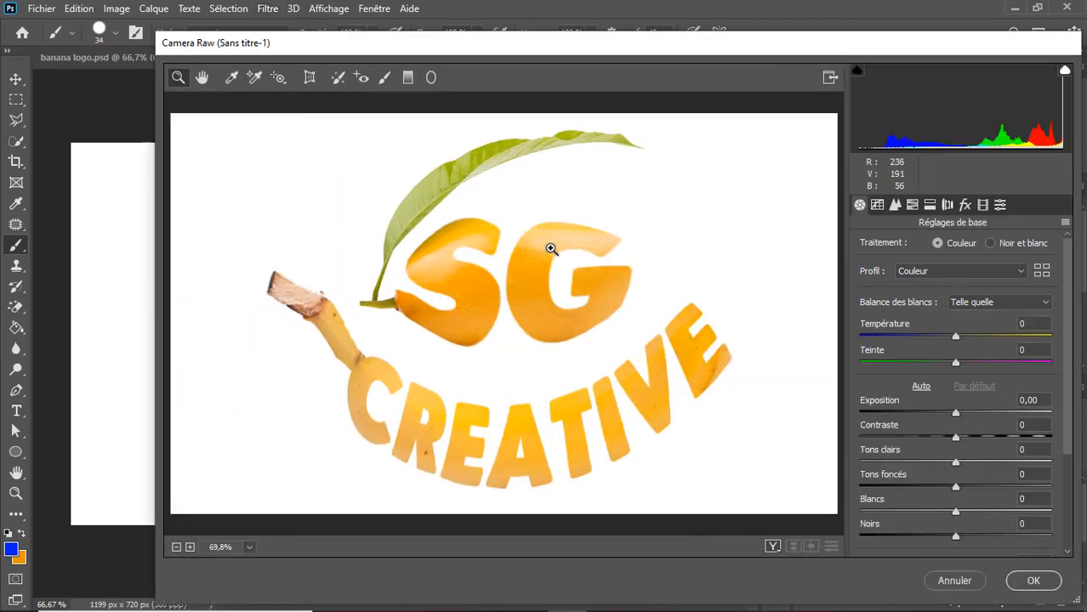
left_click(963, 336)
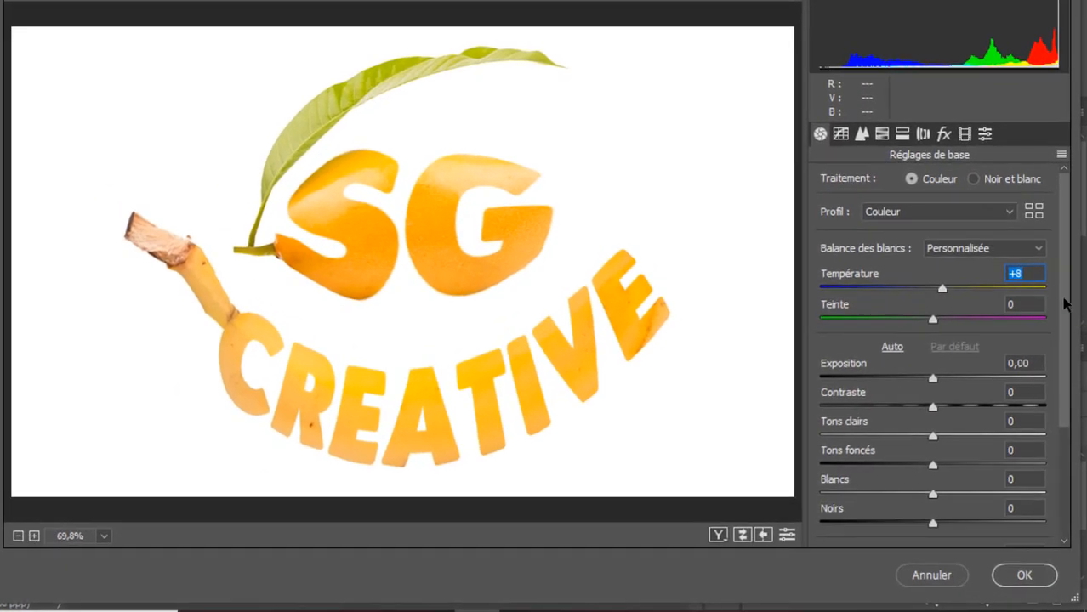
scroll(1065, 305, "down", 3)
left_click_drag(933, 347, 840, 349)
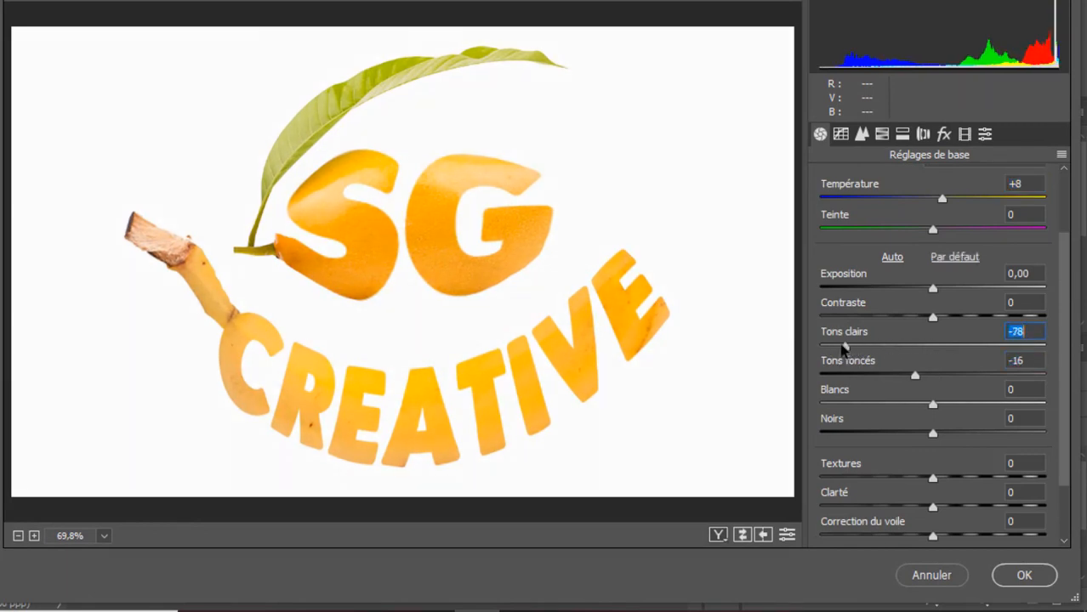
left_click_drag(915, 378, 950, 376)
left_click_drag(834, 381, 841, 346)
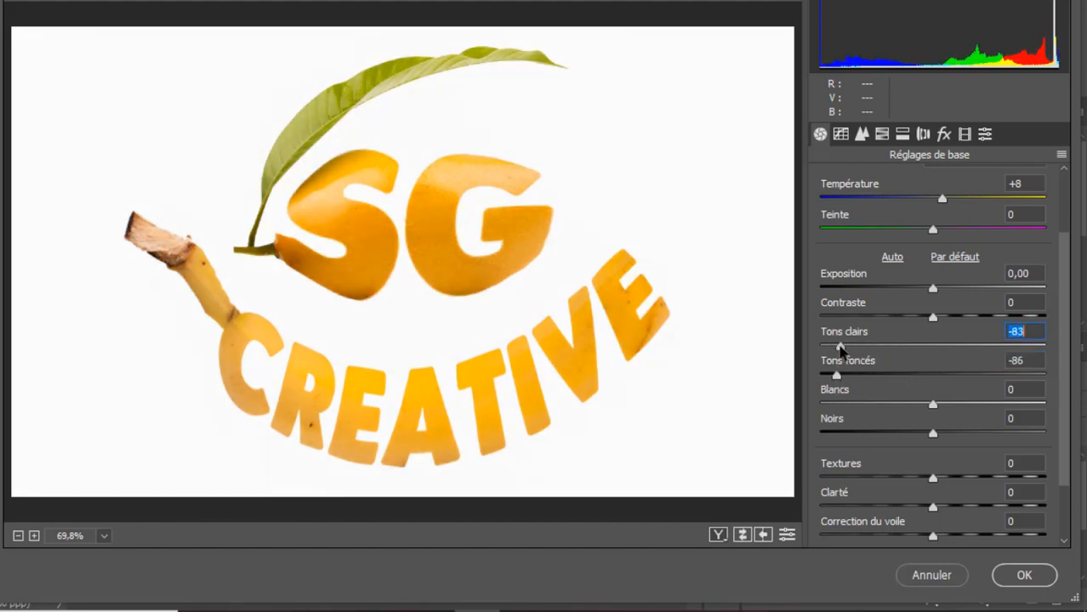
Set Clarté to +47, Correction du voile to +42, Vibrance to +53 and Saturation to +4.
scroll(978, 383, "down", 3)
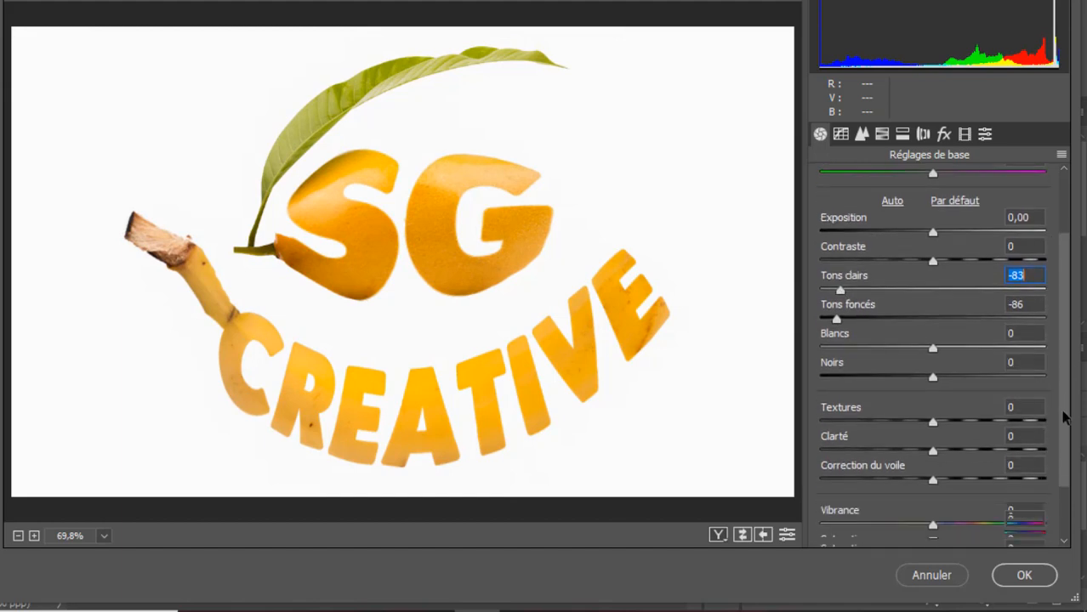
left_click_drag(934, 430, 989, 464)
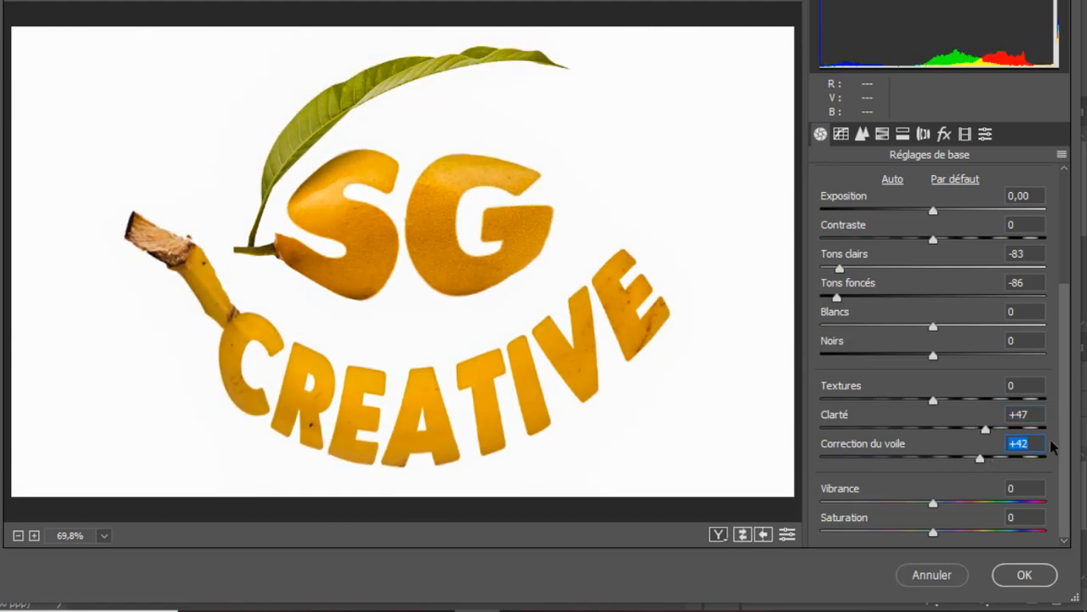
left_click(965, 503)
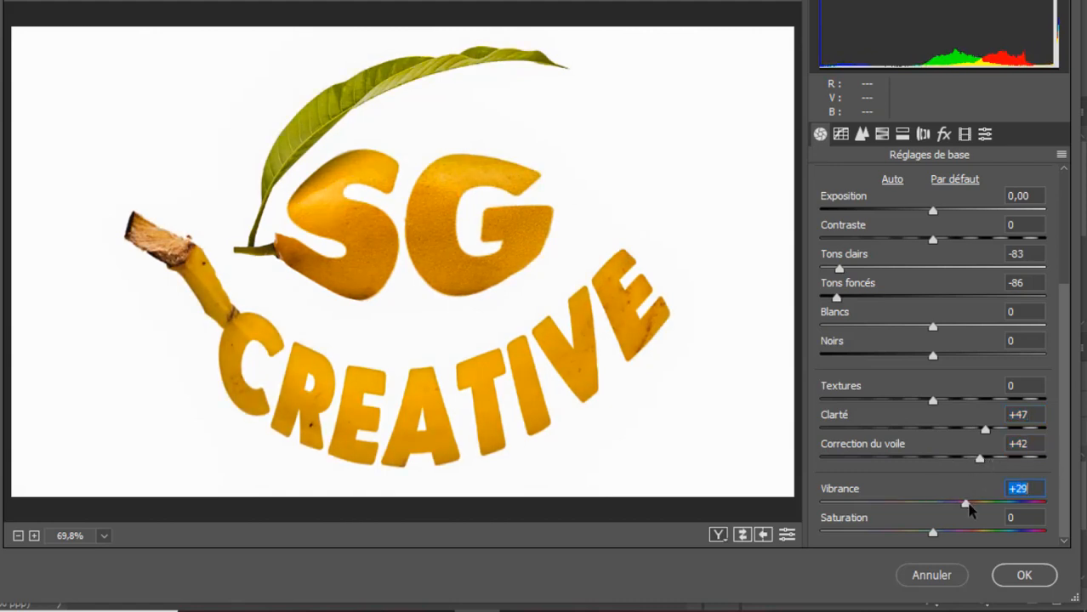
left_click_drag(985, 515, 991, 516)
left_click(985, 504)
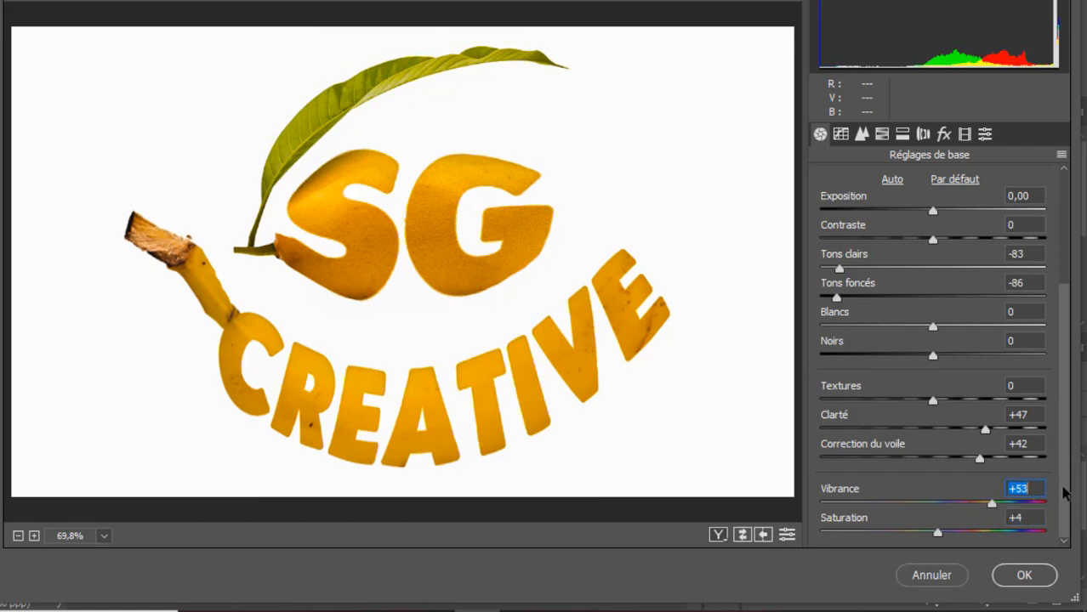
Soften the tonal correction by setting Tons clairs to -54 and Tons foncés to -57.
scroll(880, 387, "up", 3)
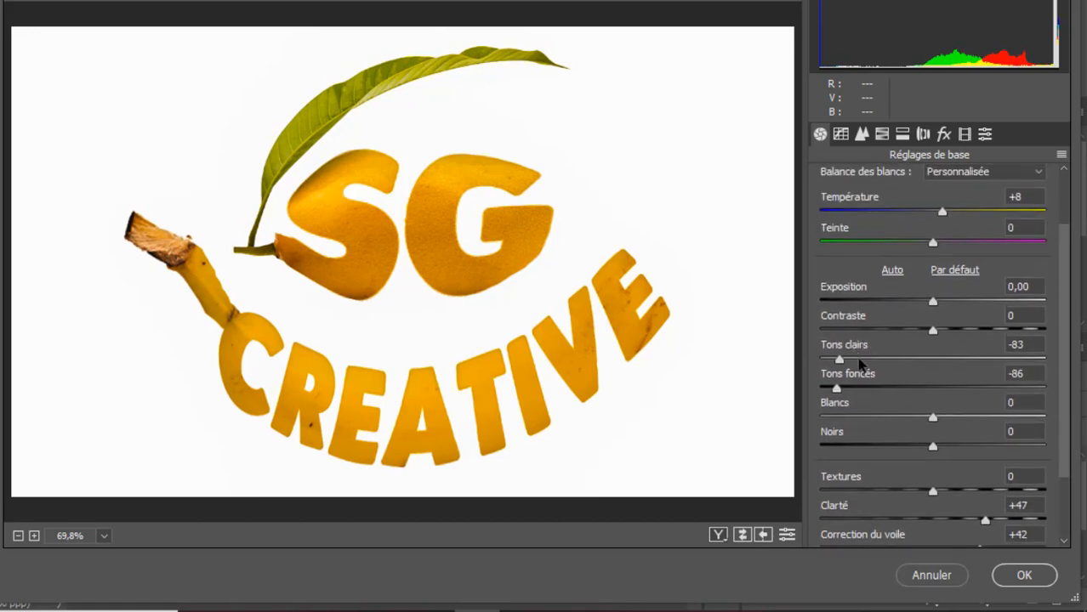
left_click(859, 359)
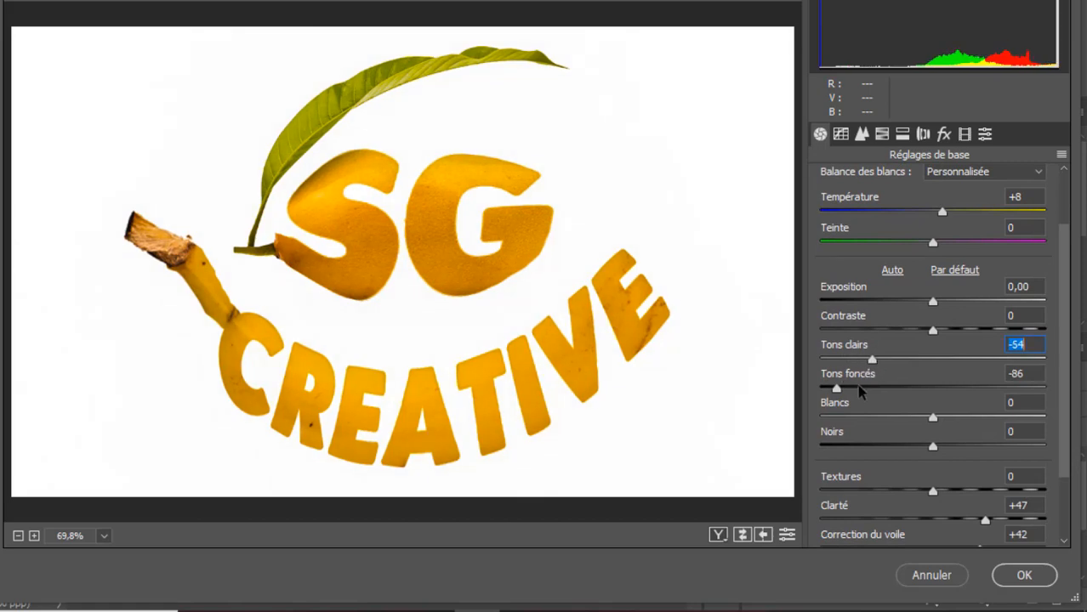
left_click_drag(860, 389, 872, 394)
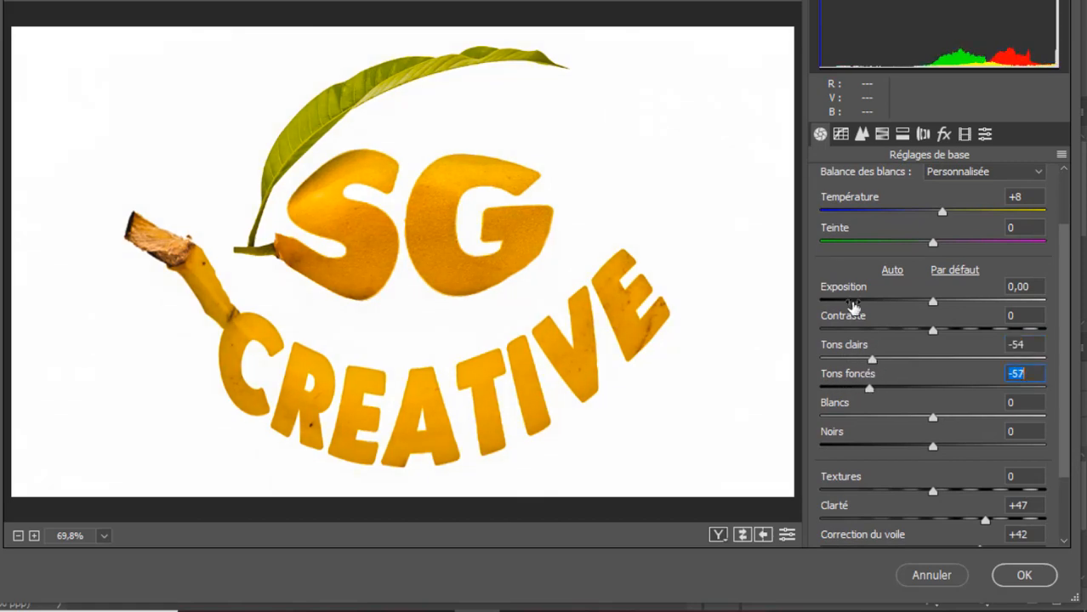
Brighten the leaf by setting the luminance of Verts to +47 in the TSI settings.
left_click(882, 134)
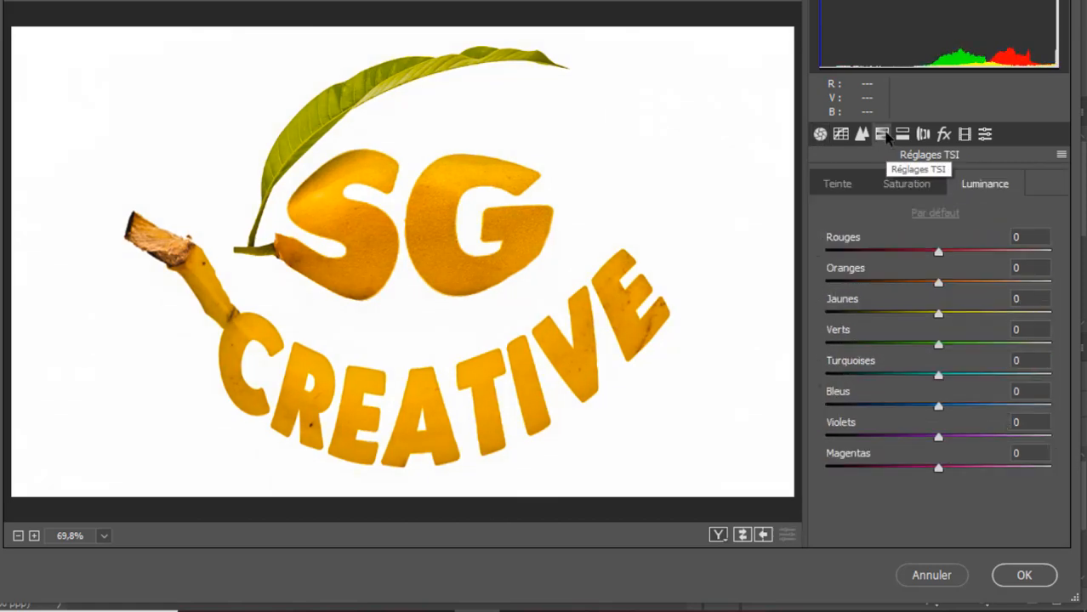
left_click(939, 345)
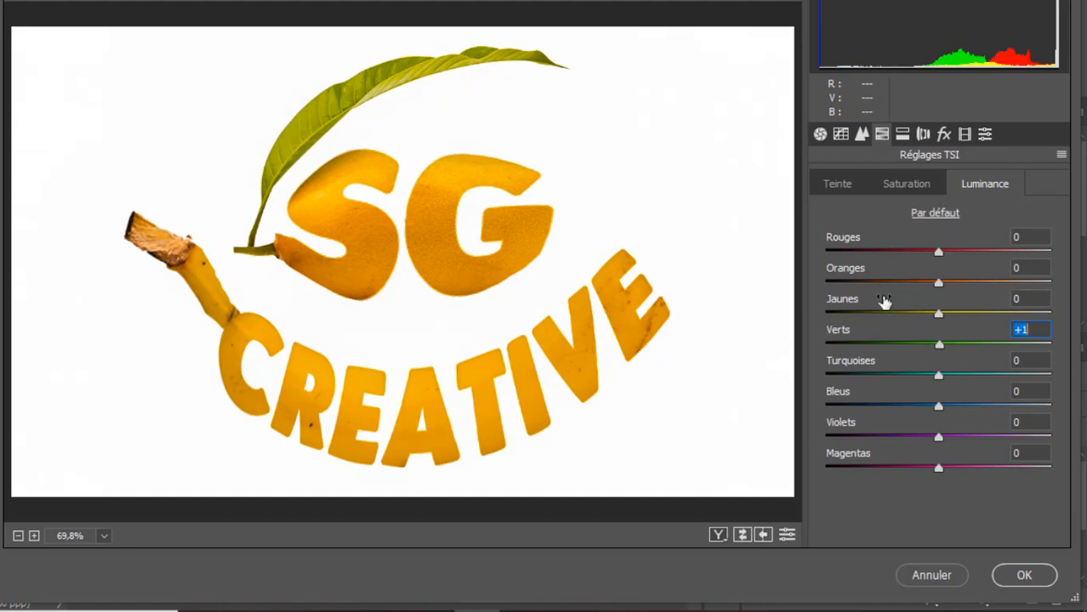
left_click_drag(939, 347, 991, 347)
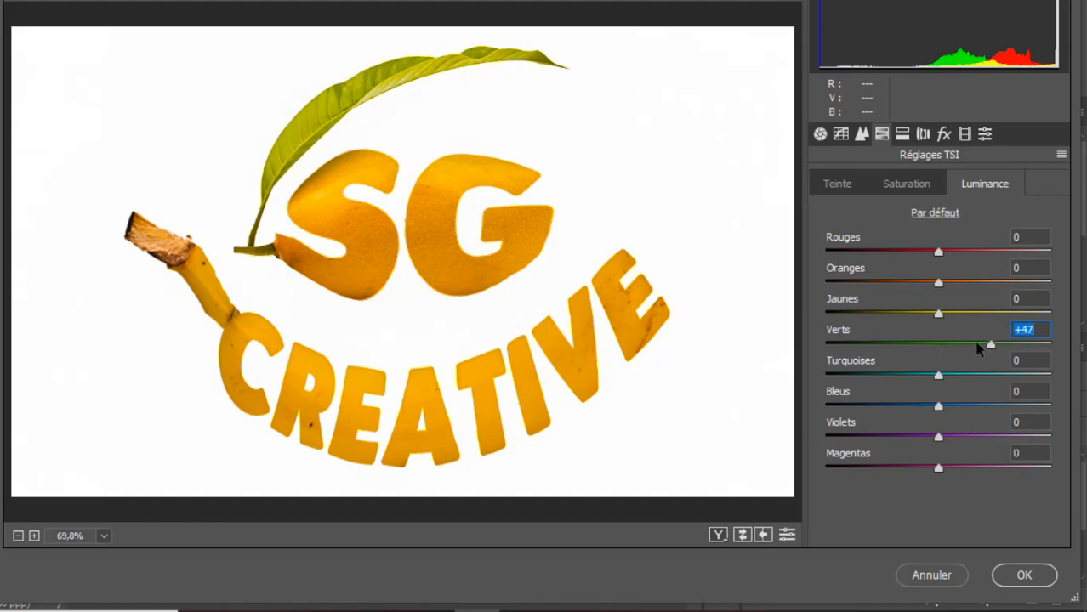
Set the hue of Verts to +100 and Jaunes to -23, and shift Oranges slightly towards red.
left_click(839, 187)
left_click_drag(939, 347, 1077, 358)
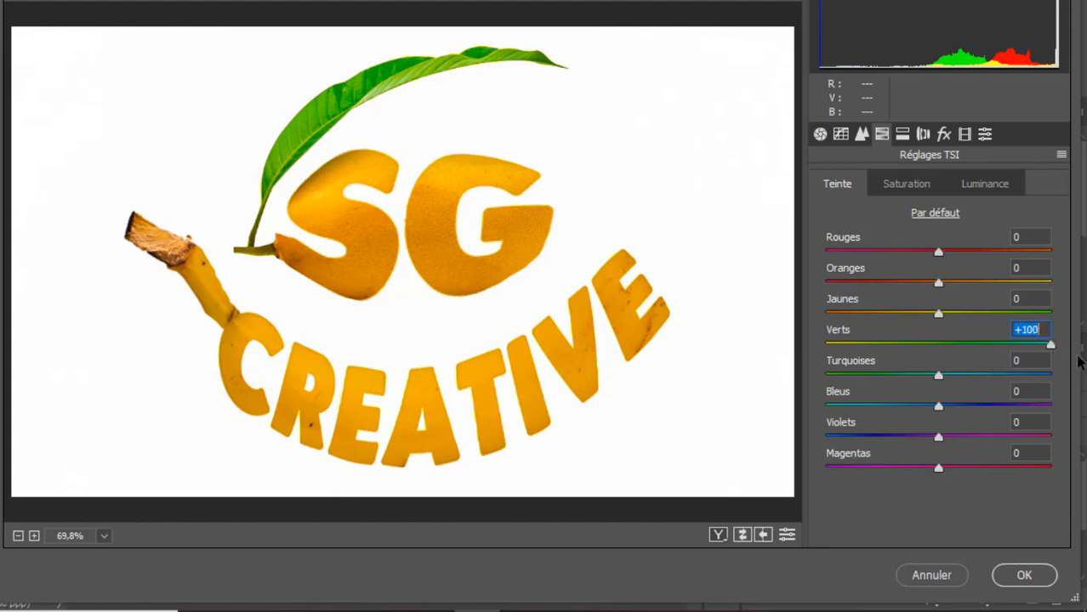
left_click_drag(933, 315, 912, 323)
mouse_move(938, 284)
left_mouse_down()
mouse_move(986, 286)
mouse_move(925, 289)
left_mouse_up()
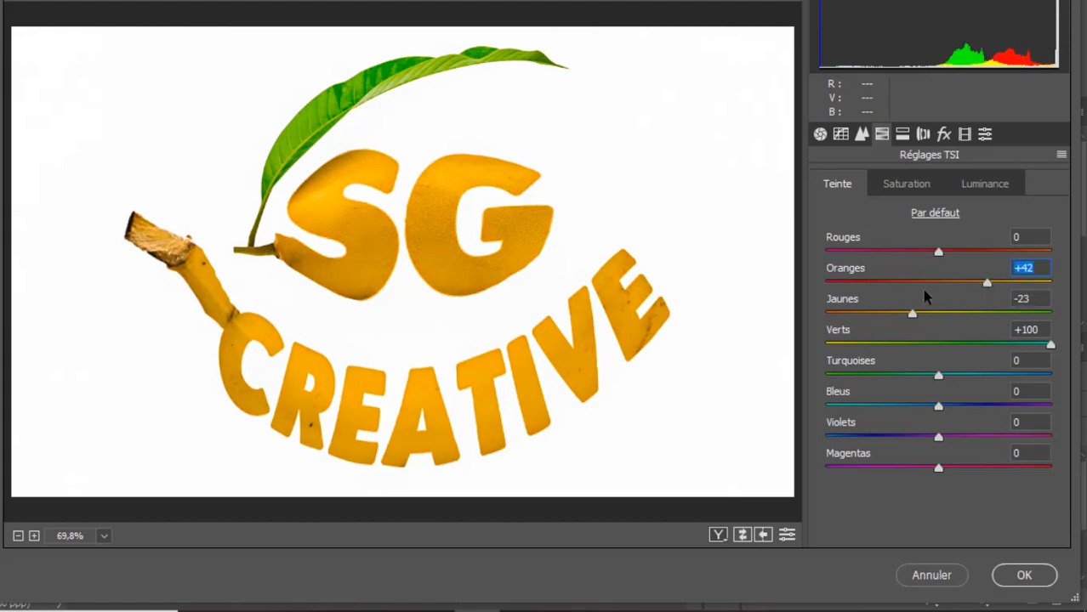
Set the colour saturation of Verts to +84, Jaunes to +35 and Oranges to +29.
left_click(903, 185)
left_click_drag(938, 343, 1033, 344)
left_click_drag(942, 314, 980, 317)
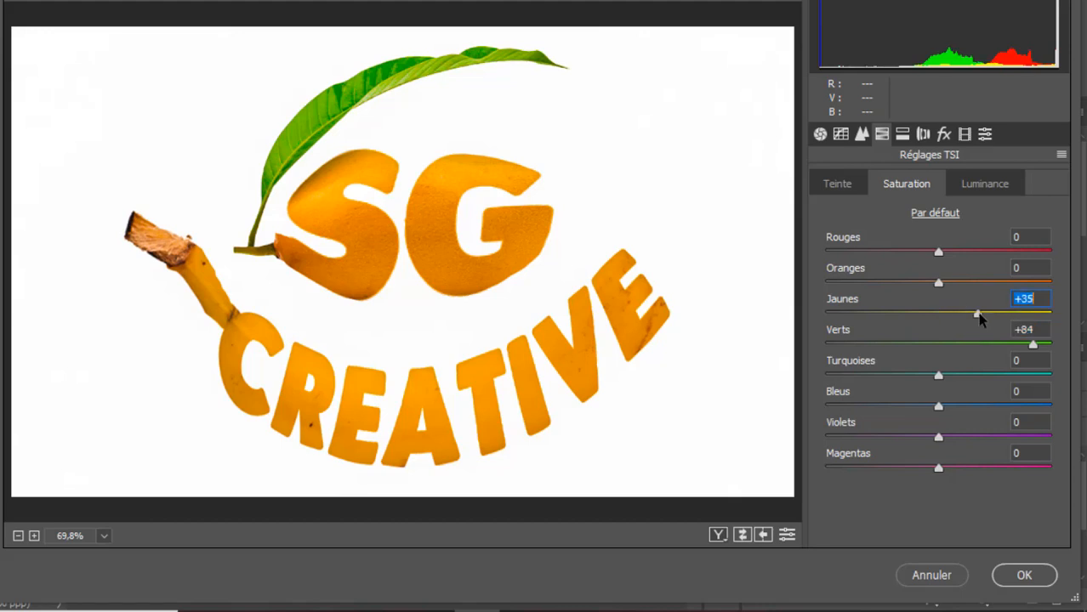
left_click_drag(938, 282, 972, 289)
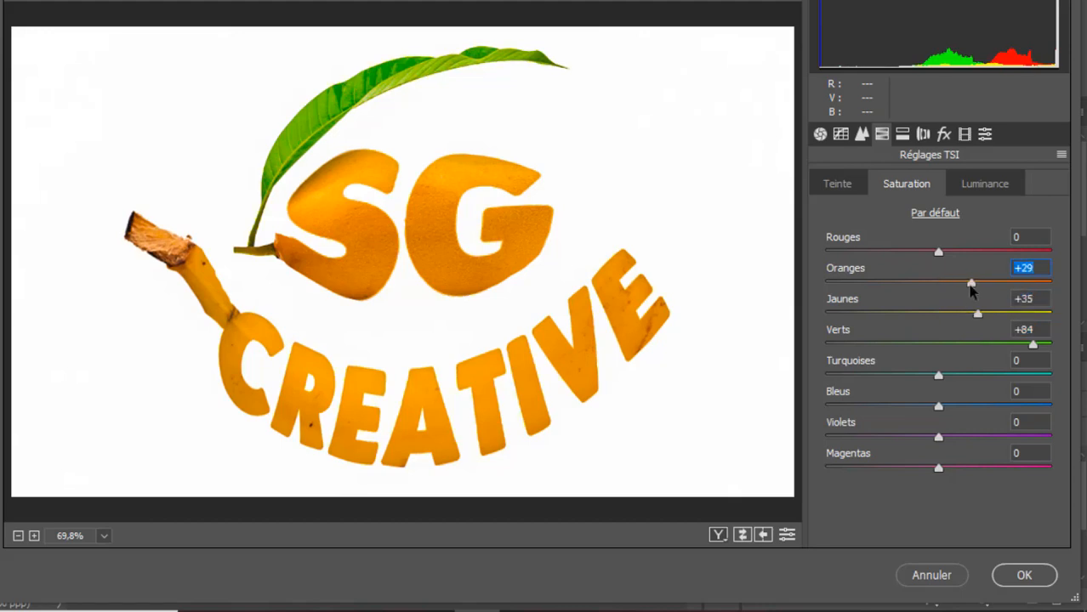
Set Clarté to +61 in the basic settings, apply the Camera Raw filter and compare the logo with and without the Groupe 1 layer.
left_click(820, 134)
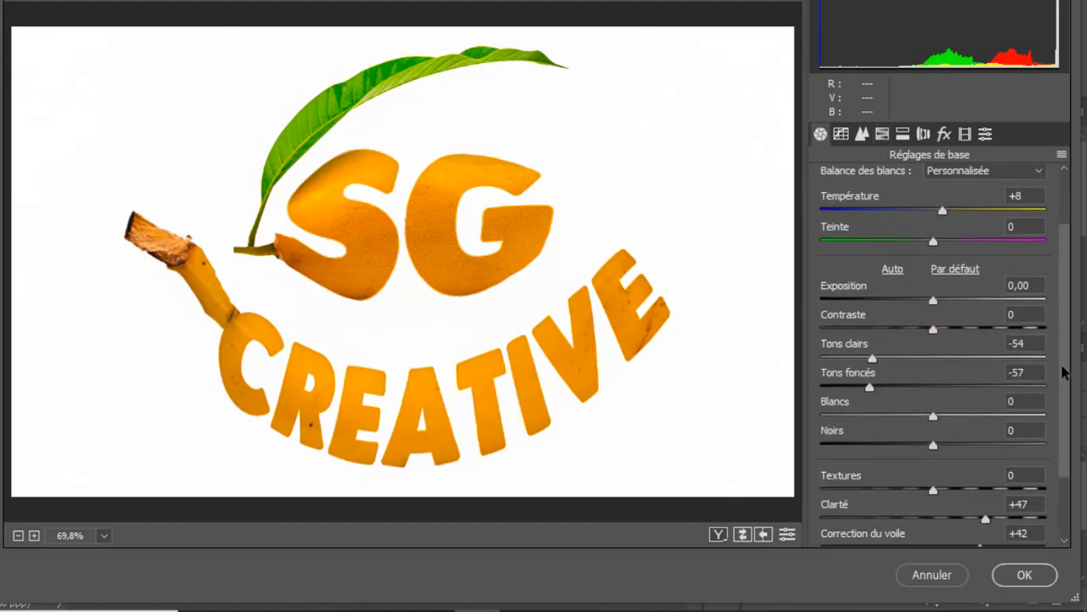
scroll(1063, 372, "down", 2)
left_click(1000, 443)
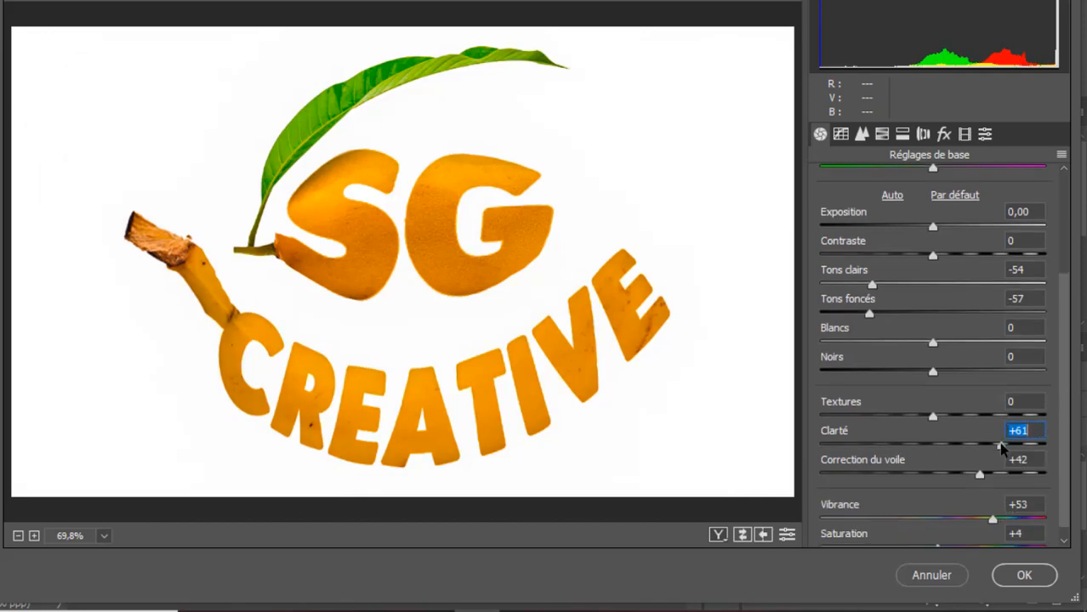
left_click(1024, 574)
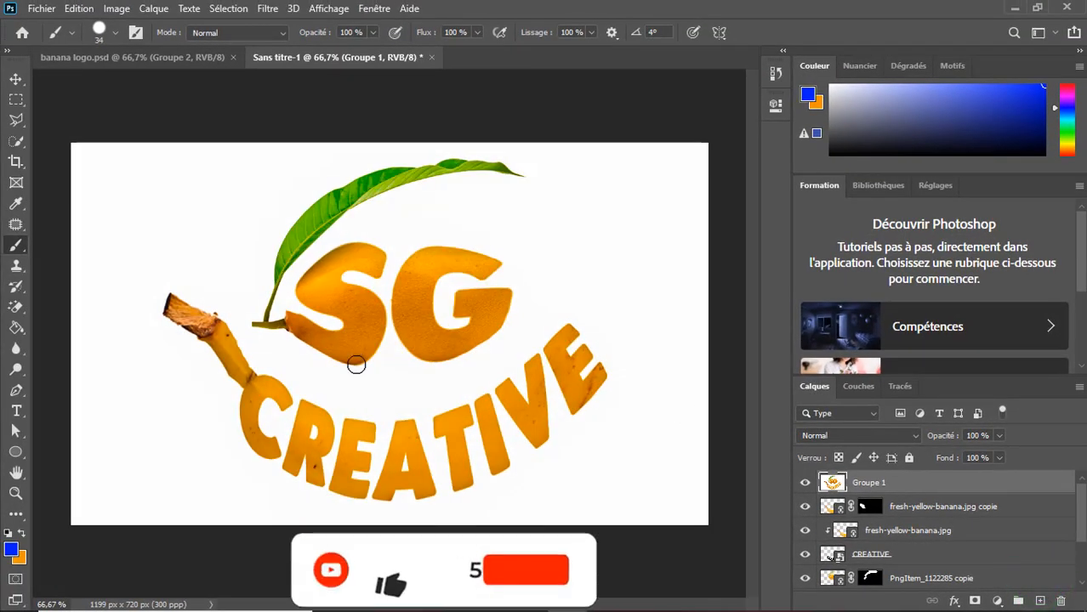
left_click(803, 483)
left_click(804, 483)
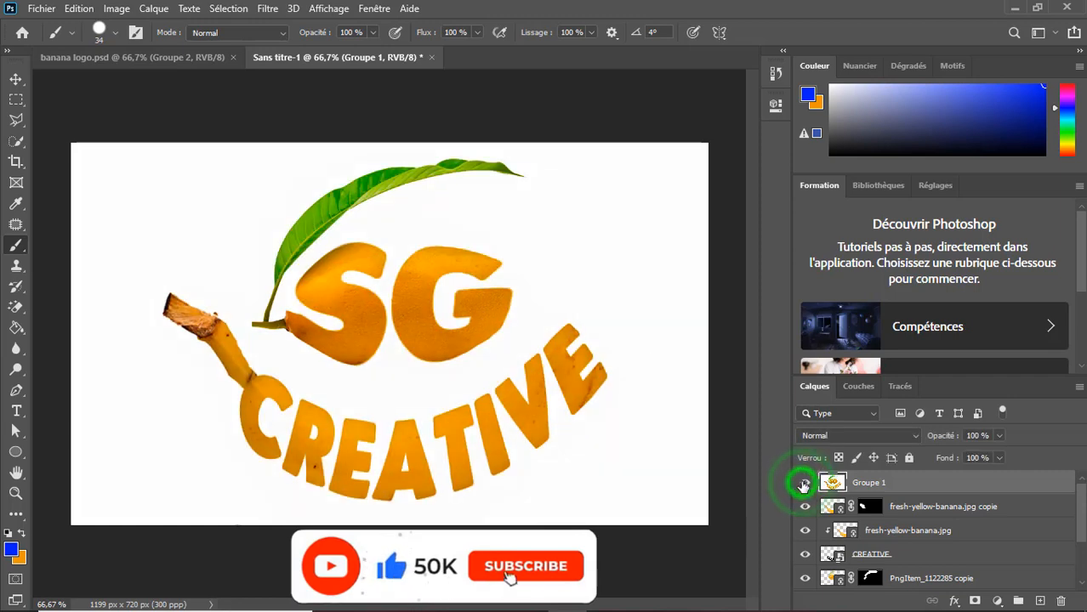